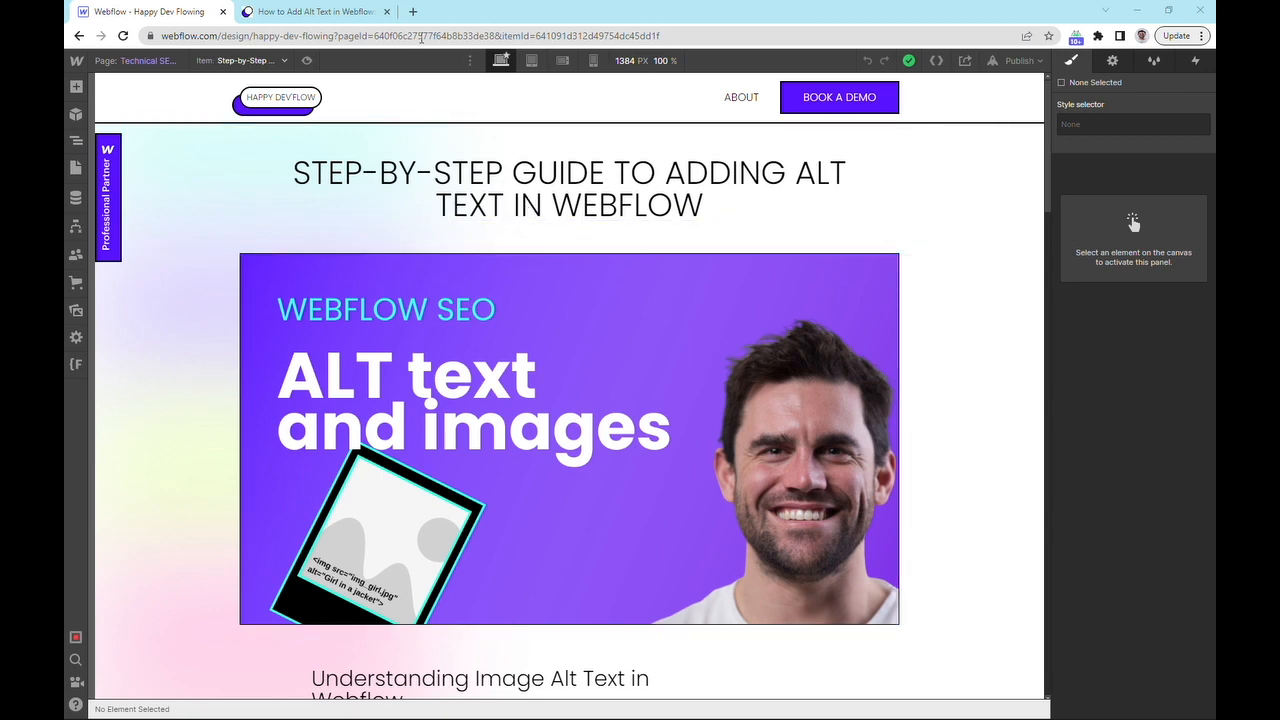
Inspect the main image on the live alt-text article and examine the alt attribute in its HTML.
left_click(340, 11)
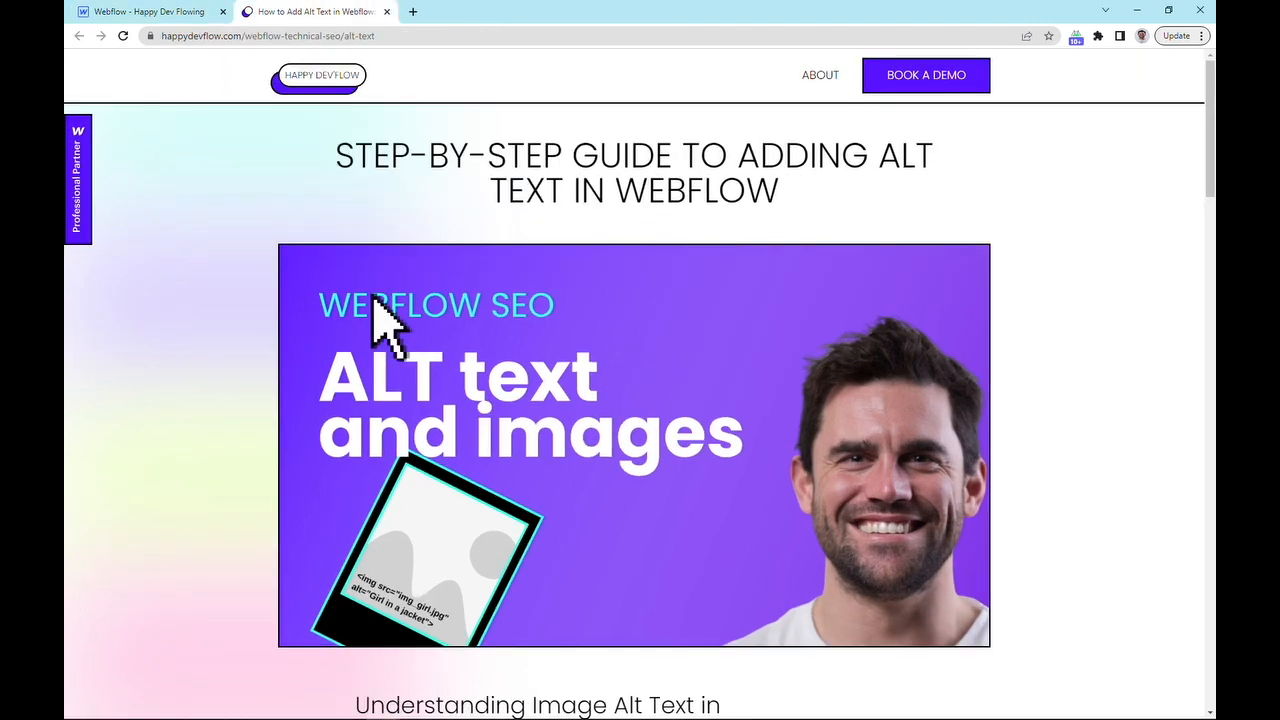
right_click(361, 320)
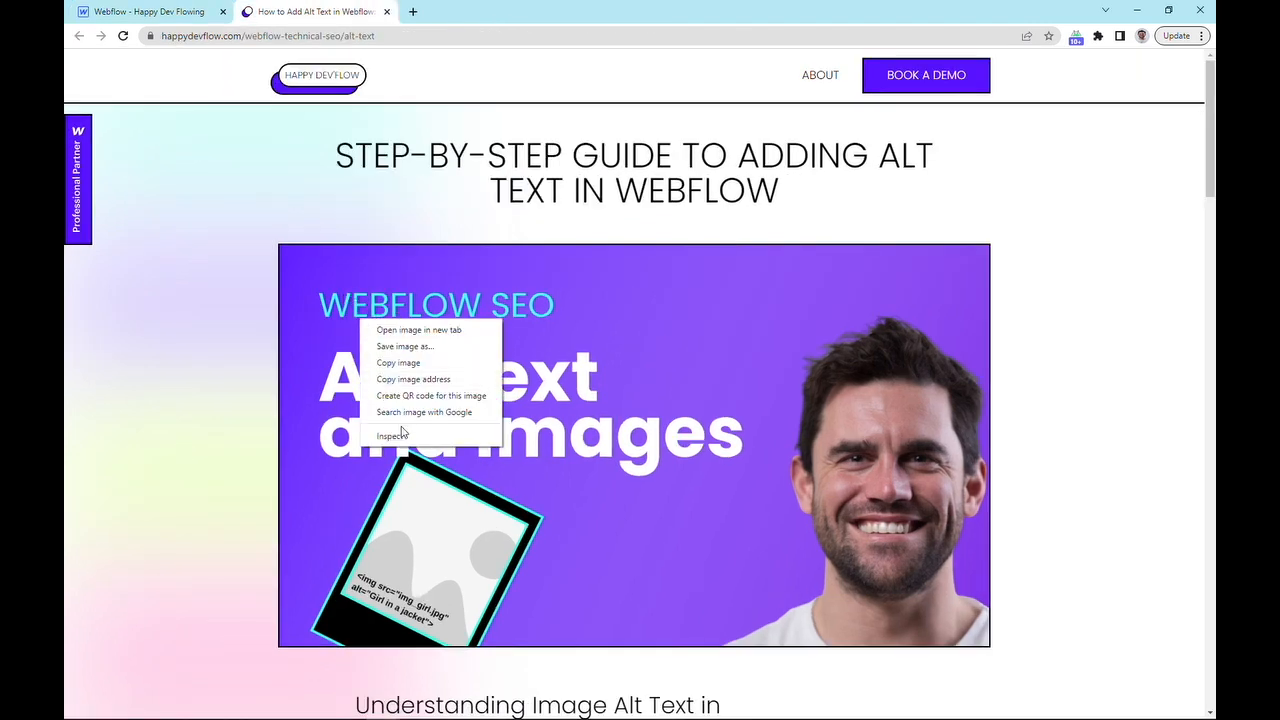
left_click(391, 437)
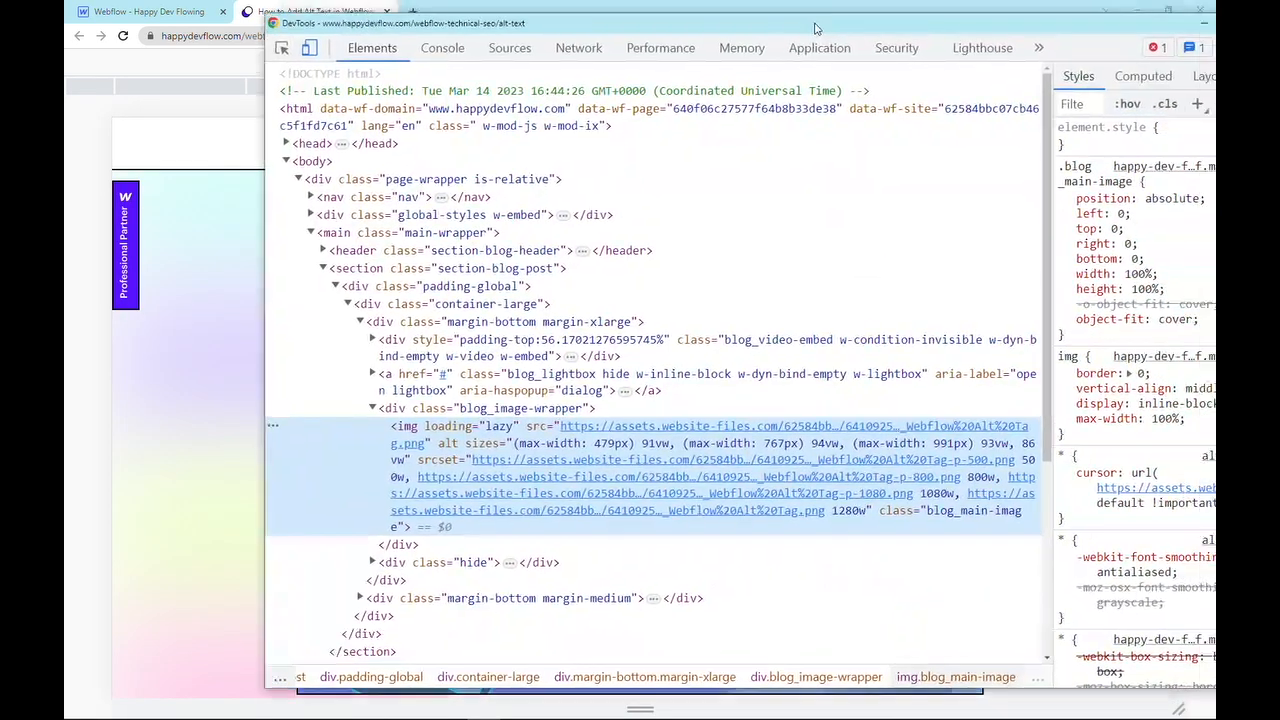
left_click_drag(815, 28, 730, 31)
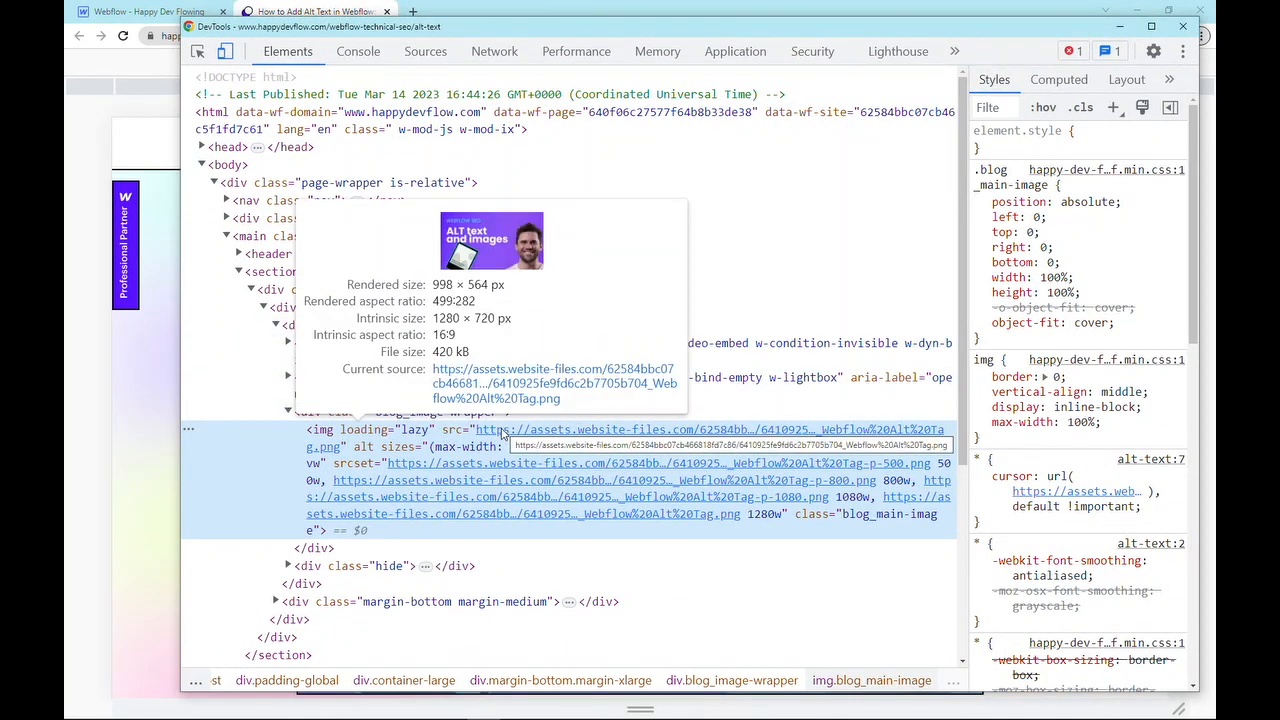
mouse_move(352, 438)
double_click(371, 450)
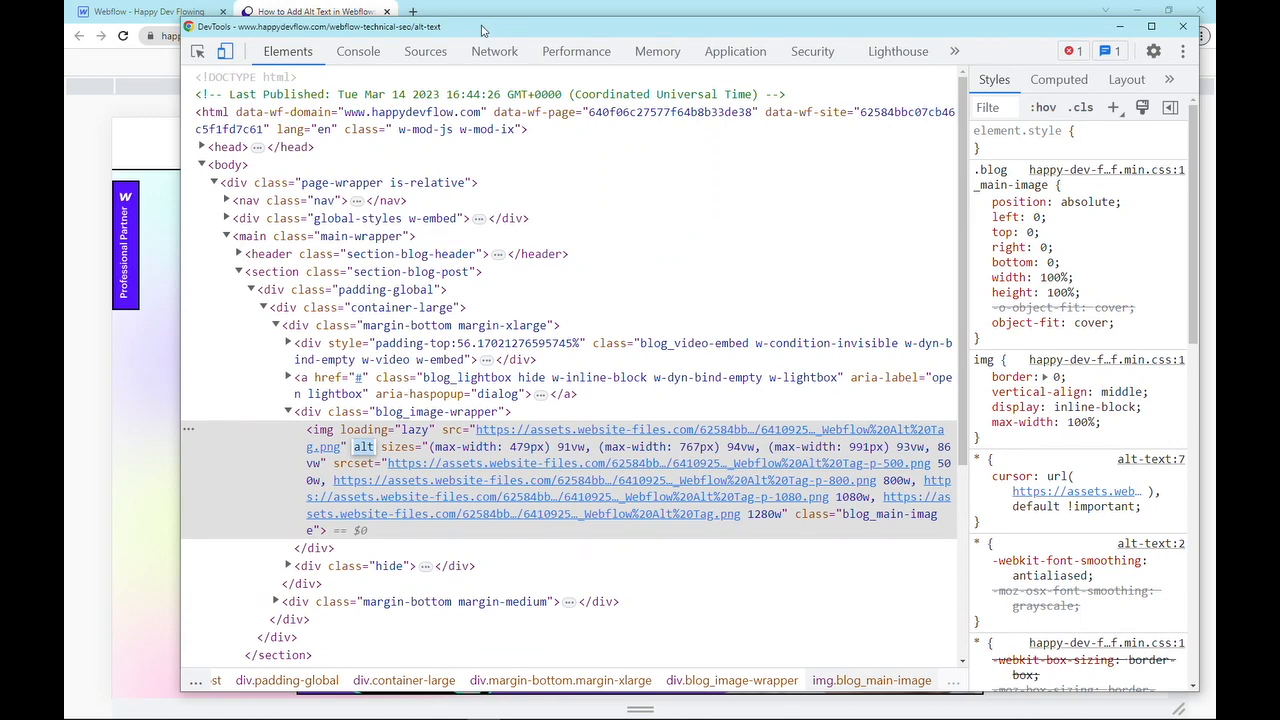
left_click_drag(484, 31, 1215, 31)
Return to the Webflow Designer and open the element settings of the blog_main-image.
left_click(135, 11)
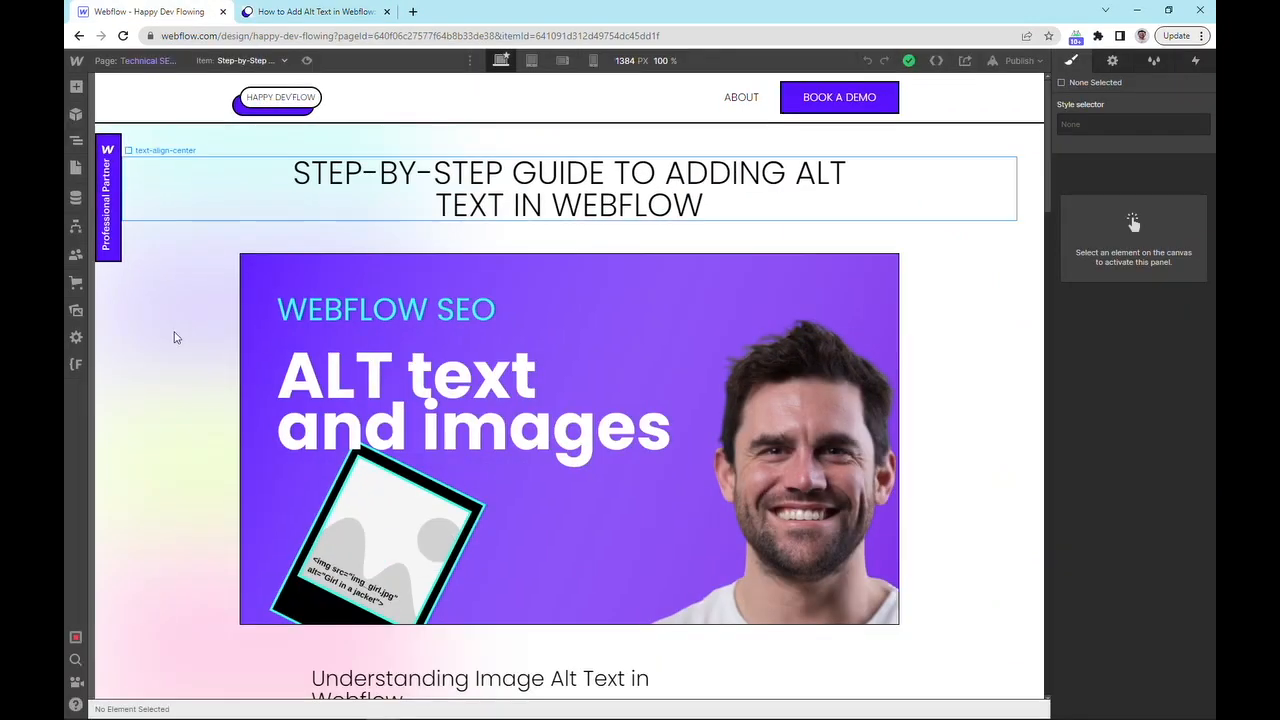
left_click(502, 395)
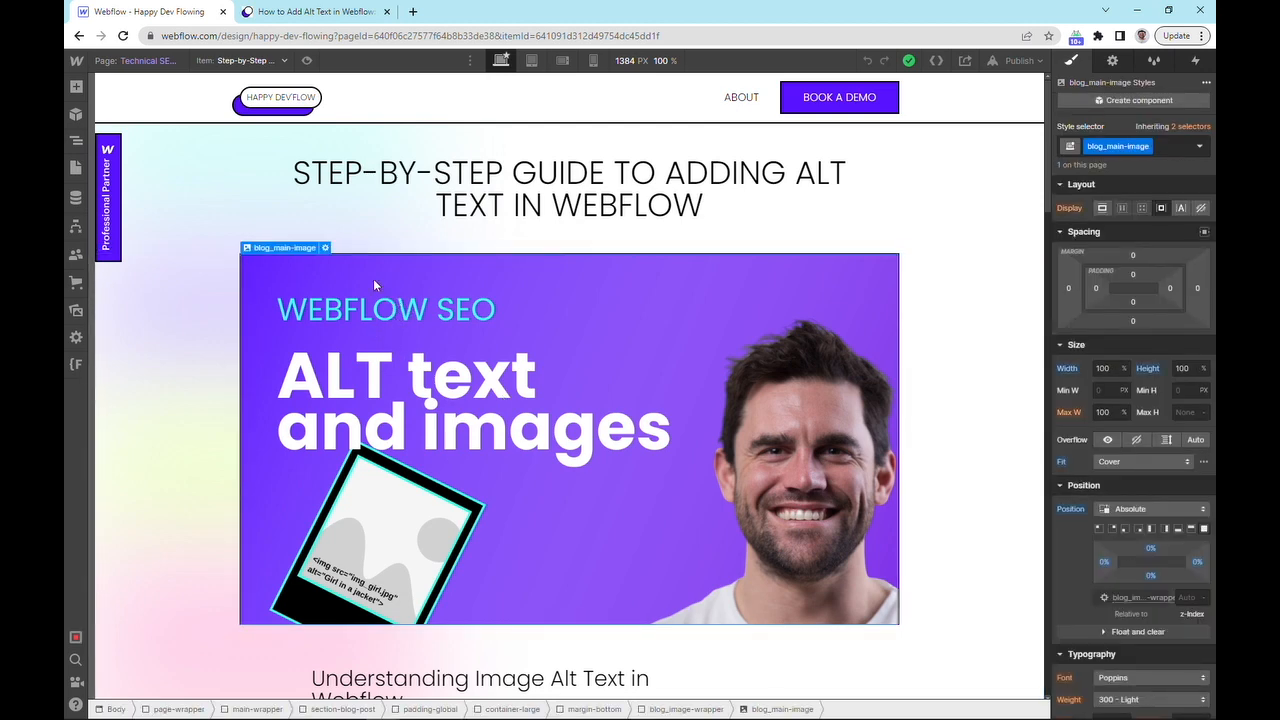
left_click(1113, 60)
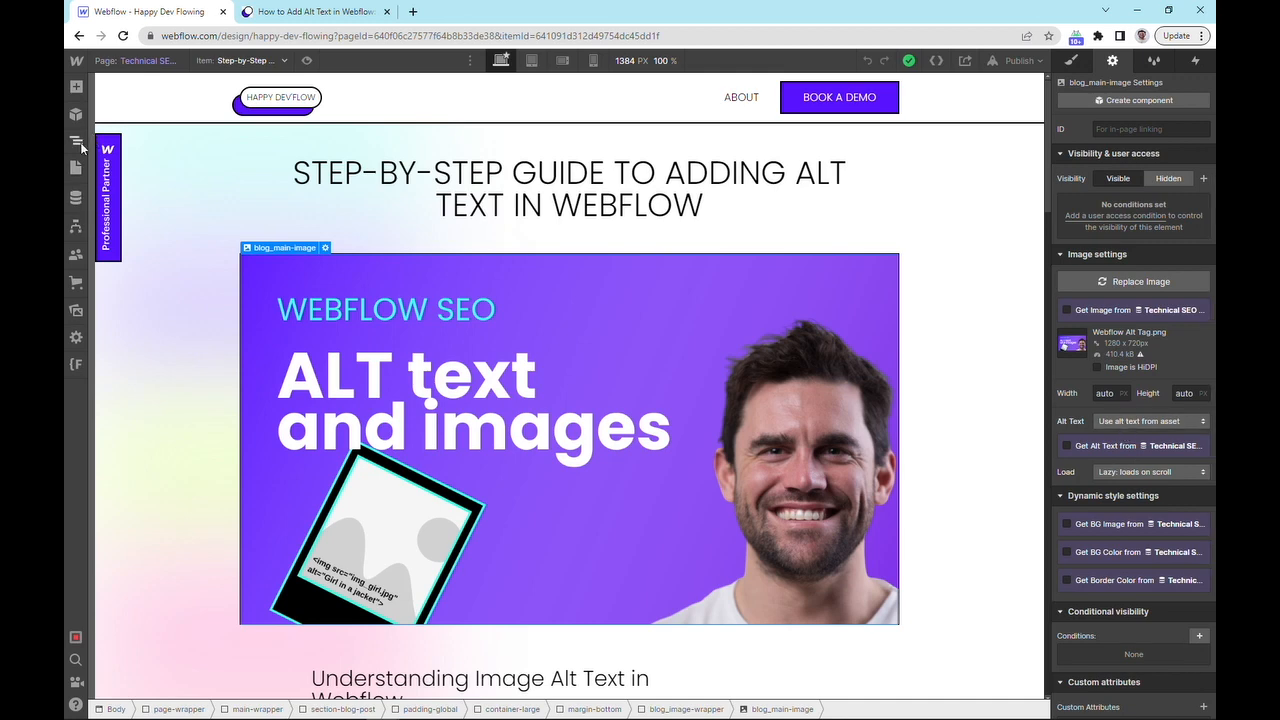
Open the details of the Webflow Alt Tag.png asset and generate its descriptive alt text with A.I. Bae.
left_click(76, 310)
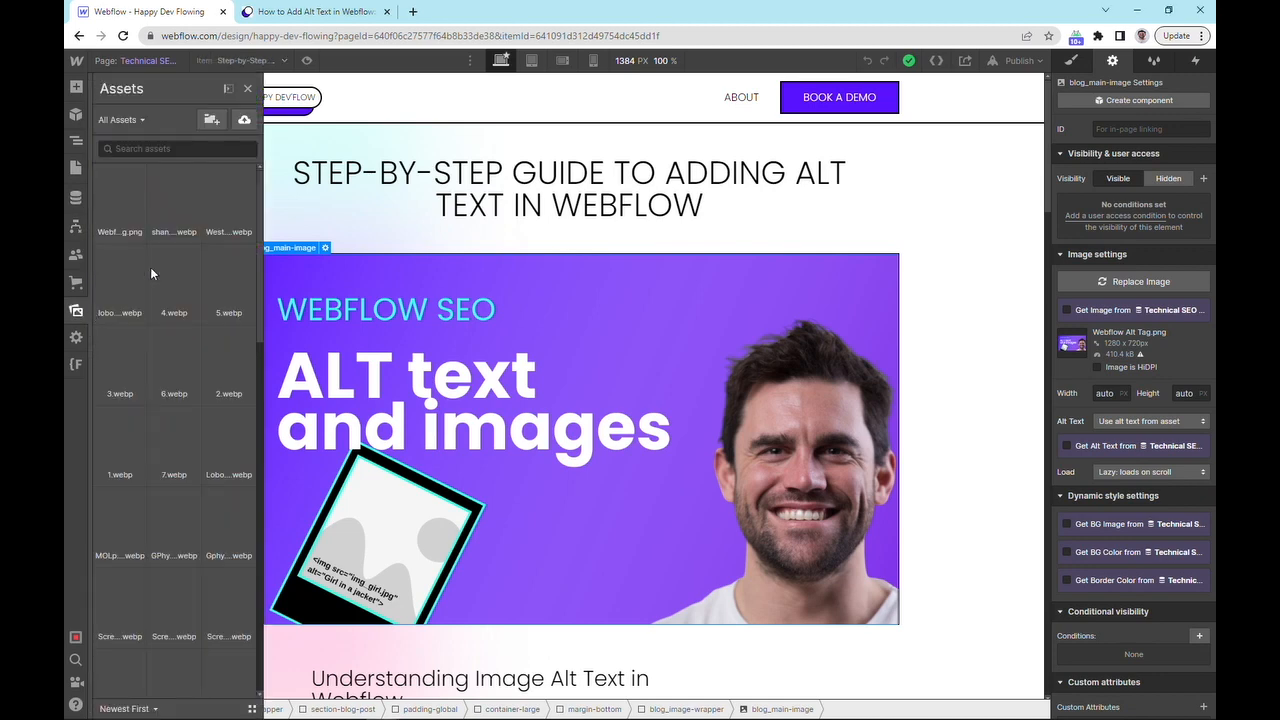
left_click(140, 185)
left_click(174, 379)
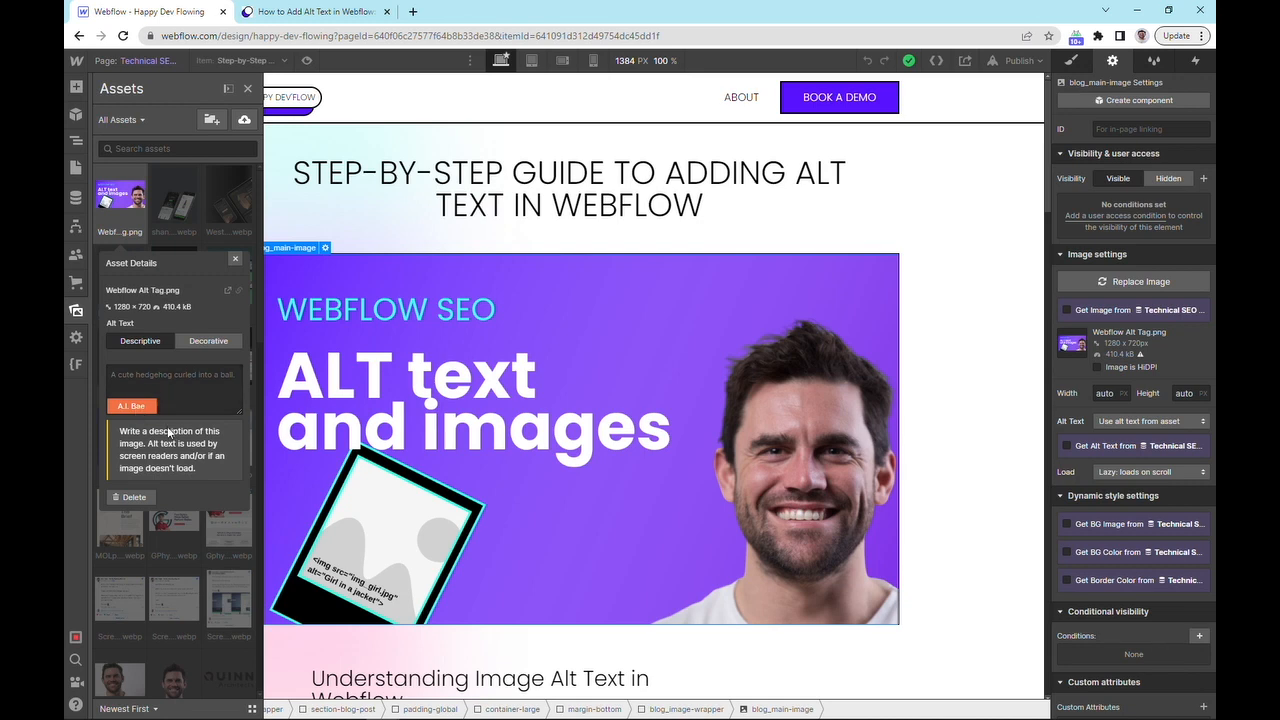
left_click(142, 406)
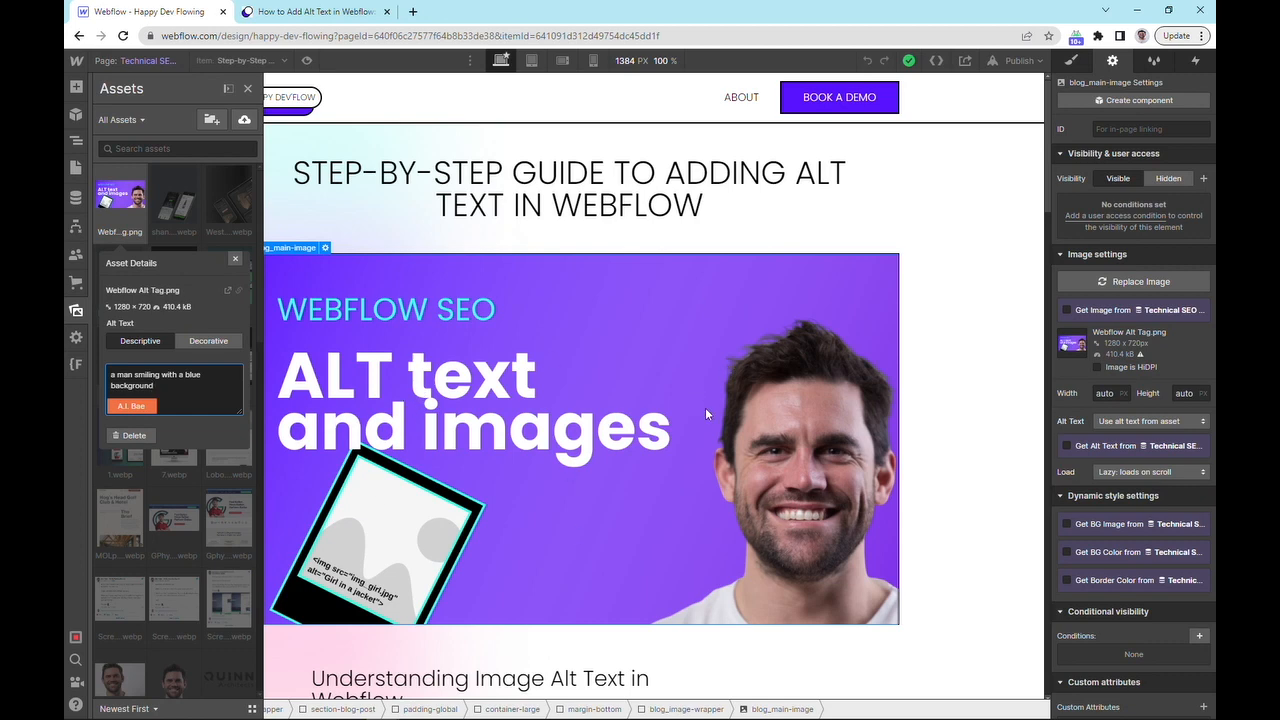
Replace the asset's alt text with the man's name plus 'smiling with a blue background and text "Webflow SEO: Alt Text and images"'.
left_click_drag(203, 388, 89, 384)
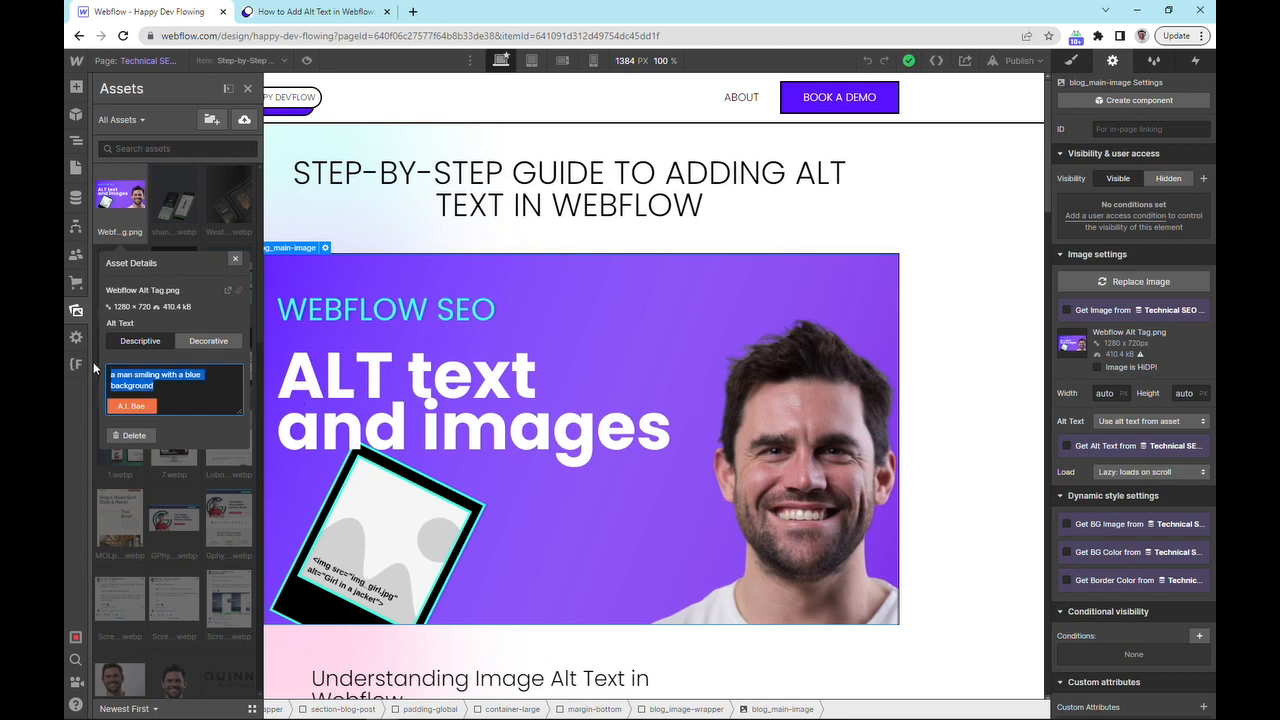
type("Allin Tobin smiling with a blue background and text \"Webflow SEO: Alt Text and images\"")
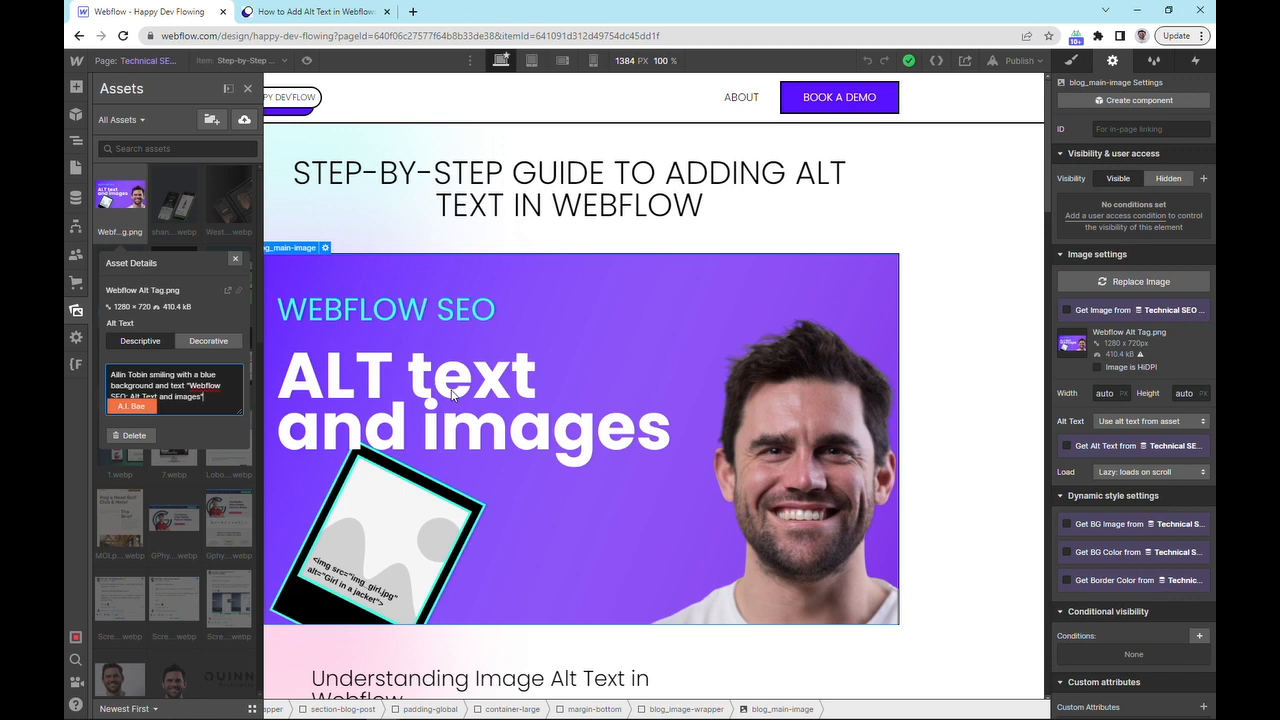
left_click(235, 258)
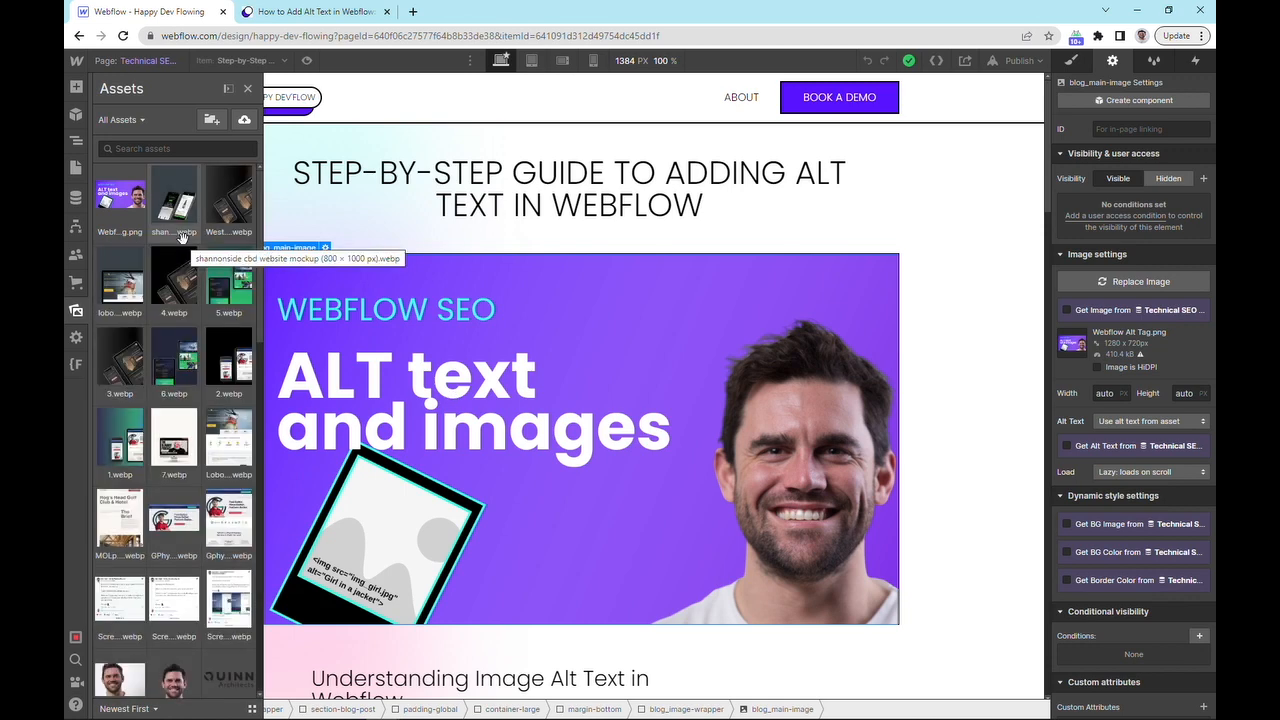
left_click(1022, 62)
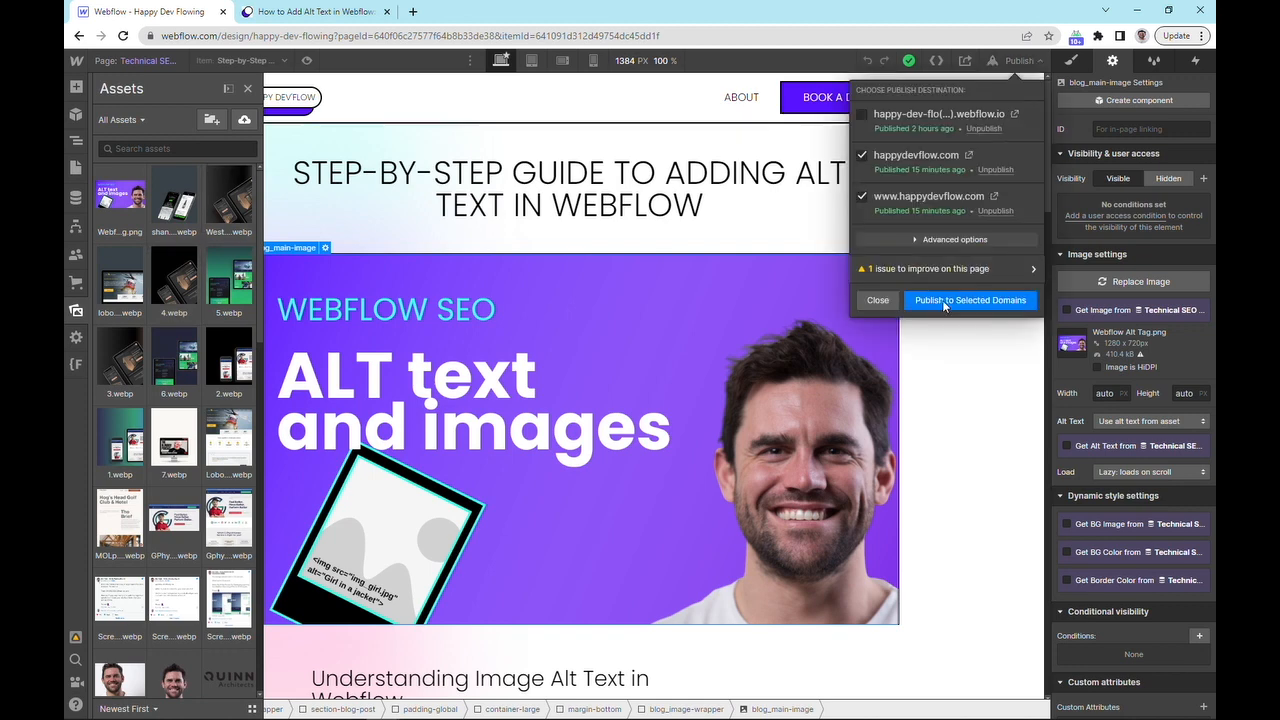
left_click(968, 300)
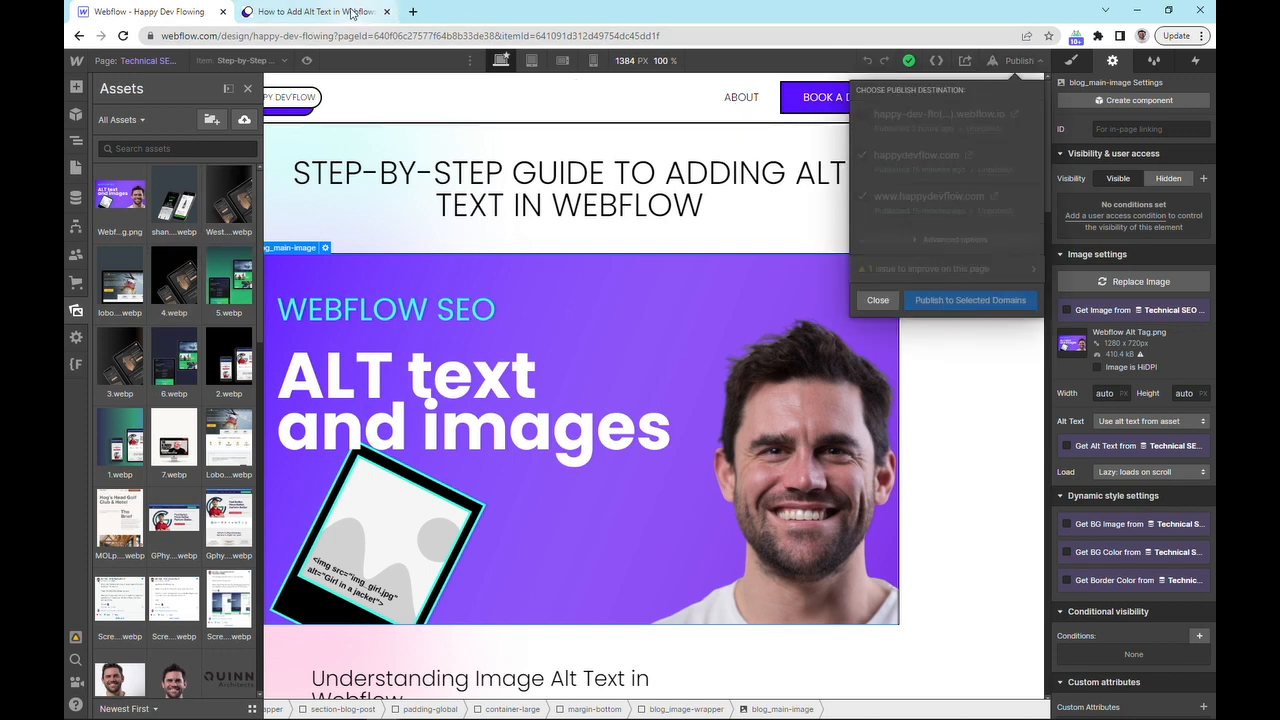
left_click(355, 13)
left_click(123, 35)
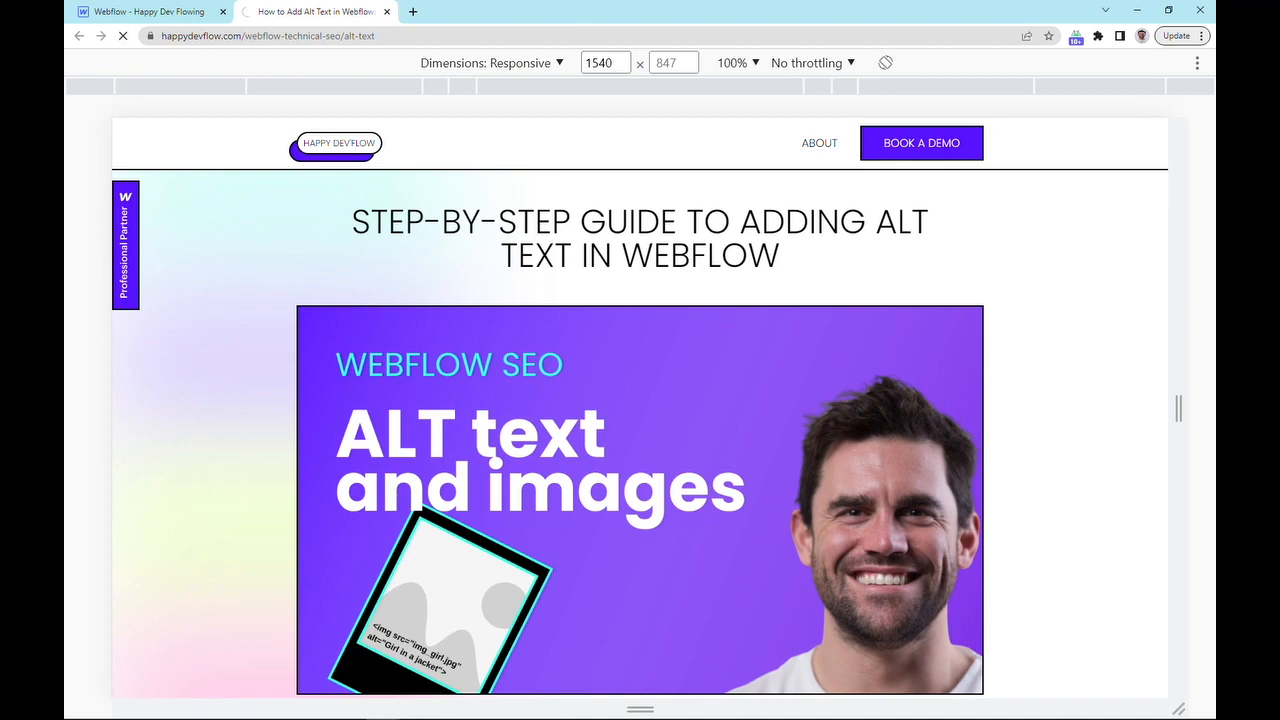
left_click_drag(1214, 24, 528, 30)
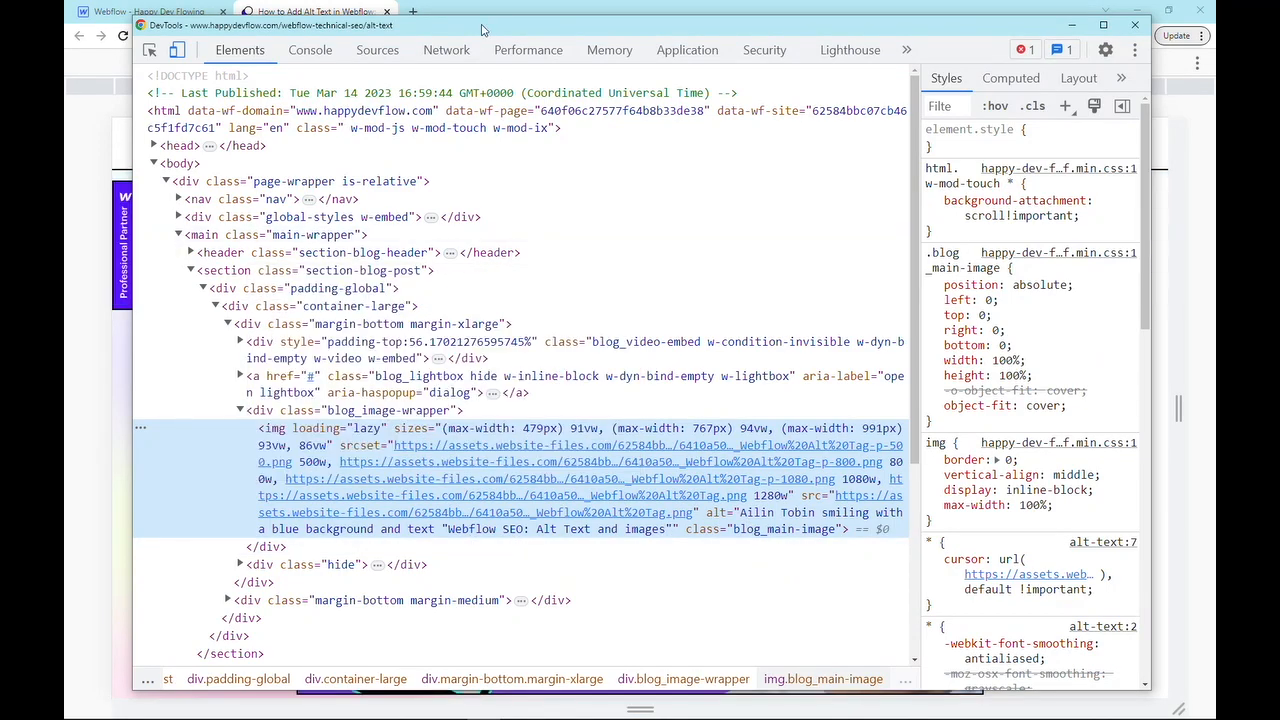
left_click_drag(442, 28, 726, 28)
Return to the Webflow Designer, dismiss the publishing options and show the site assets beside the main image's settings.
left_click(150, 11)
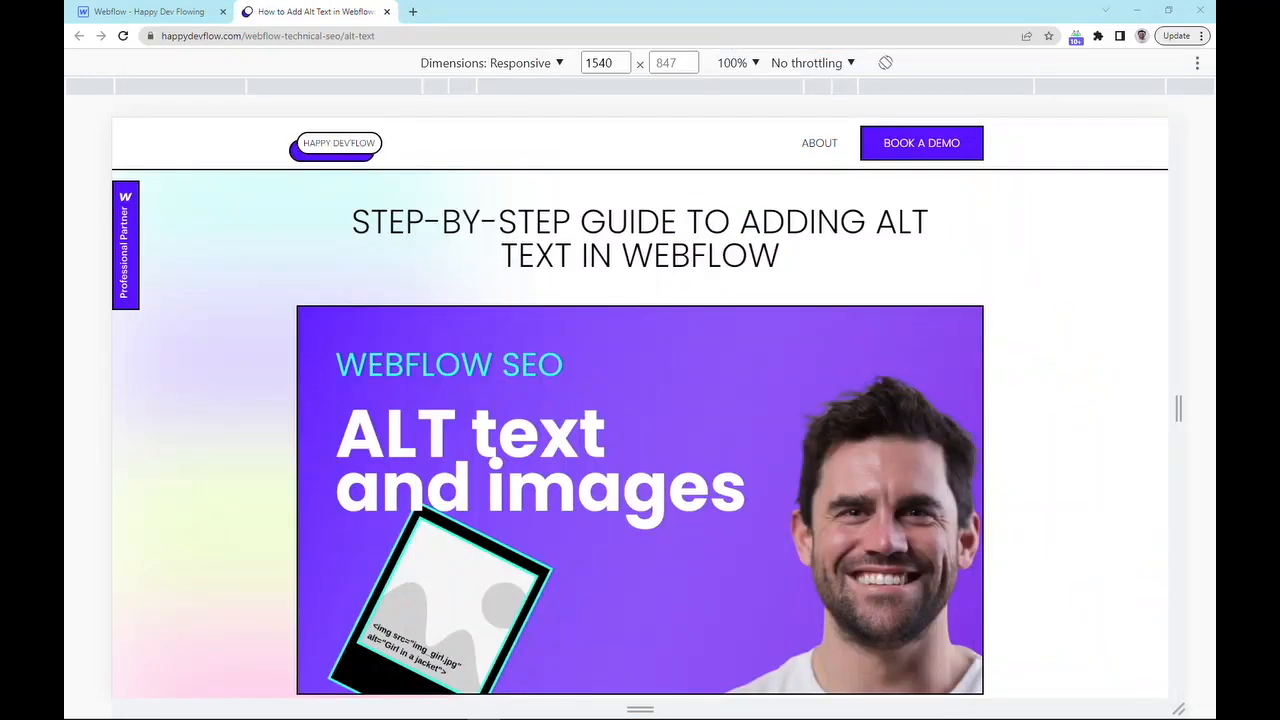
left_click(877, 300)
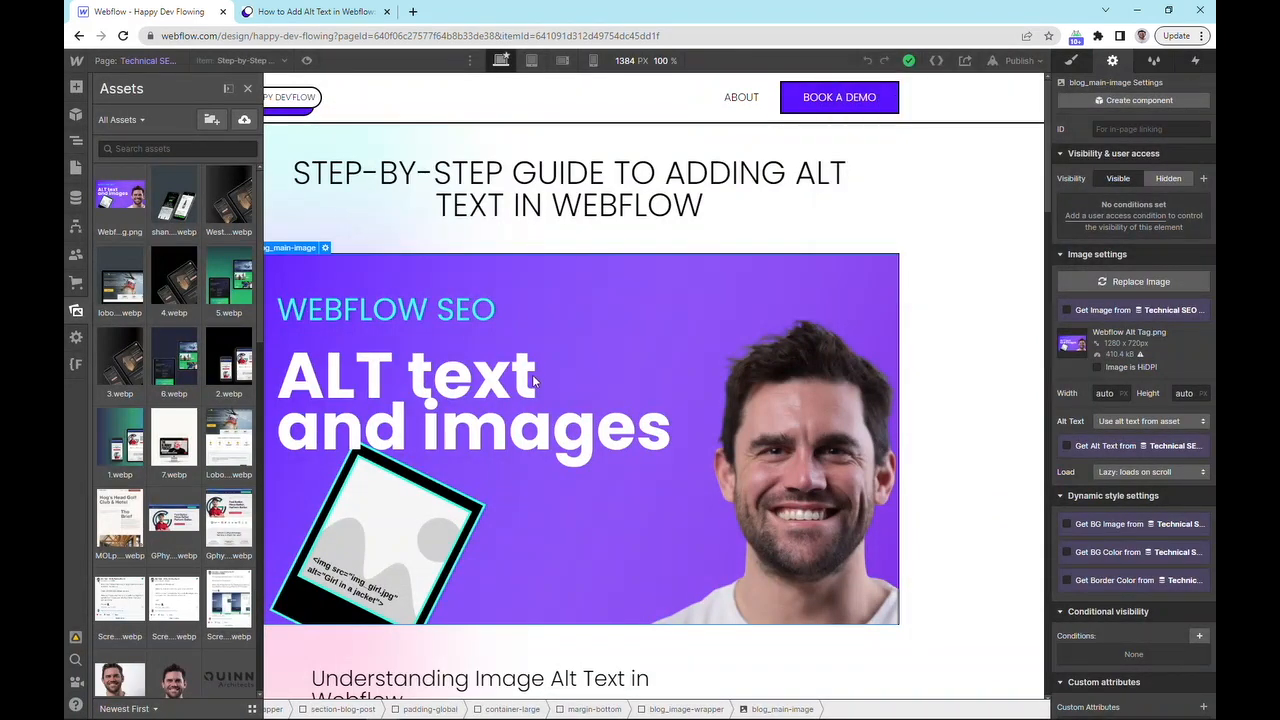
left_click(459, 325)
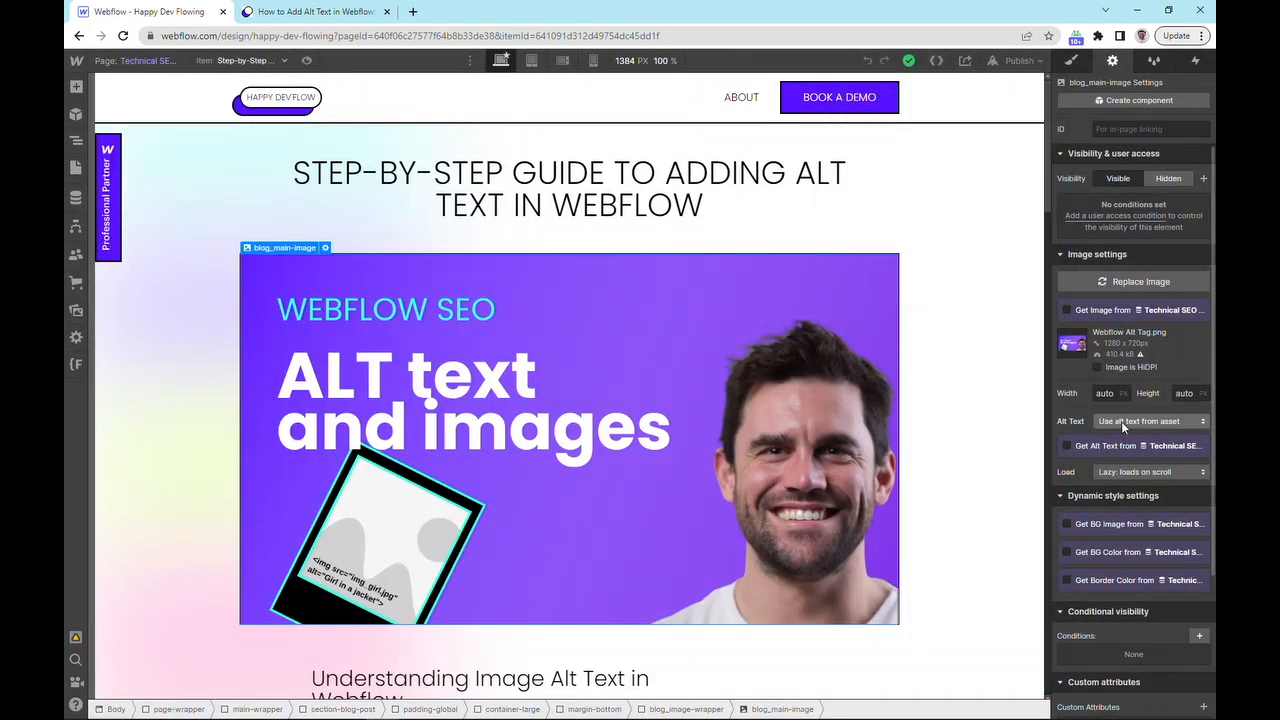
left_click(75, 310)
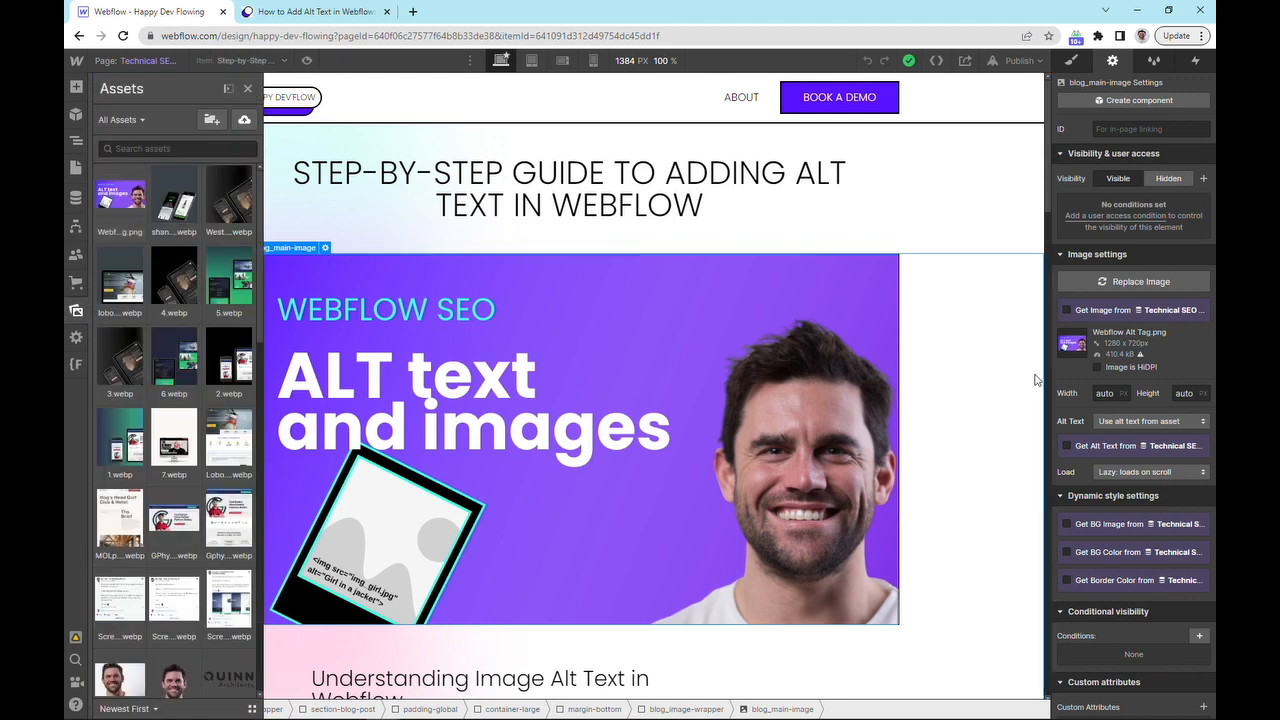
Give the blog_main-image a custom alt description: the man's name plus 'smiling with a blue background and text "Webflow SEO: Alt Text and images" and a graphical image'.
left_click(1120, 421)
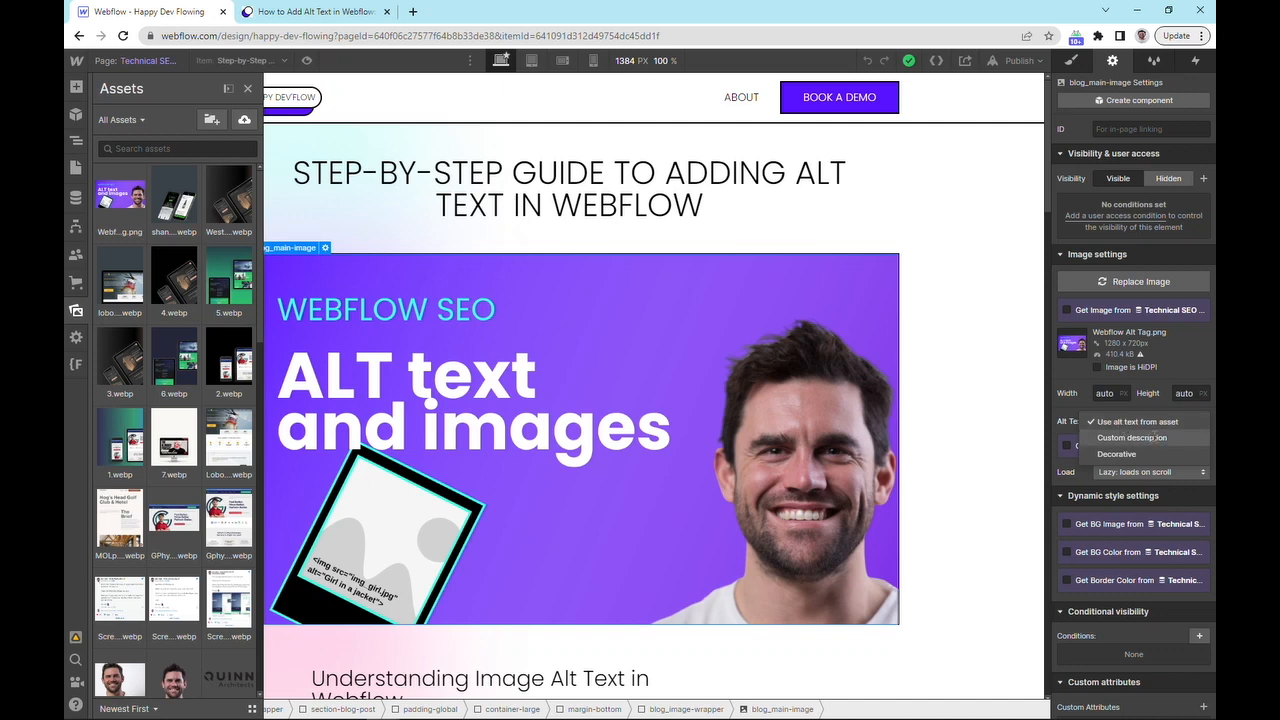
left_click(1150, 437)
left_click(1137, 442)
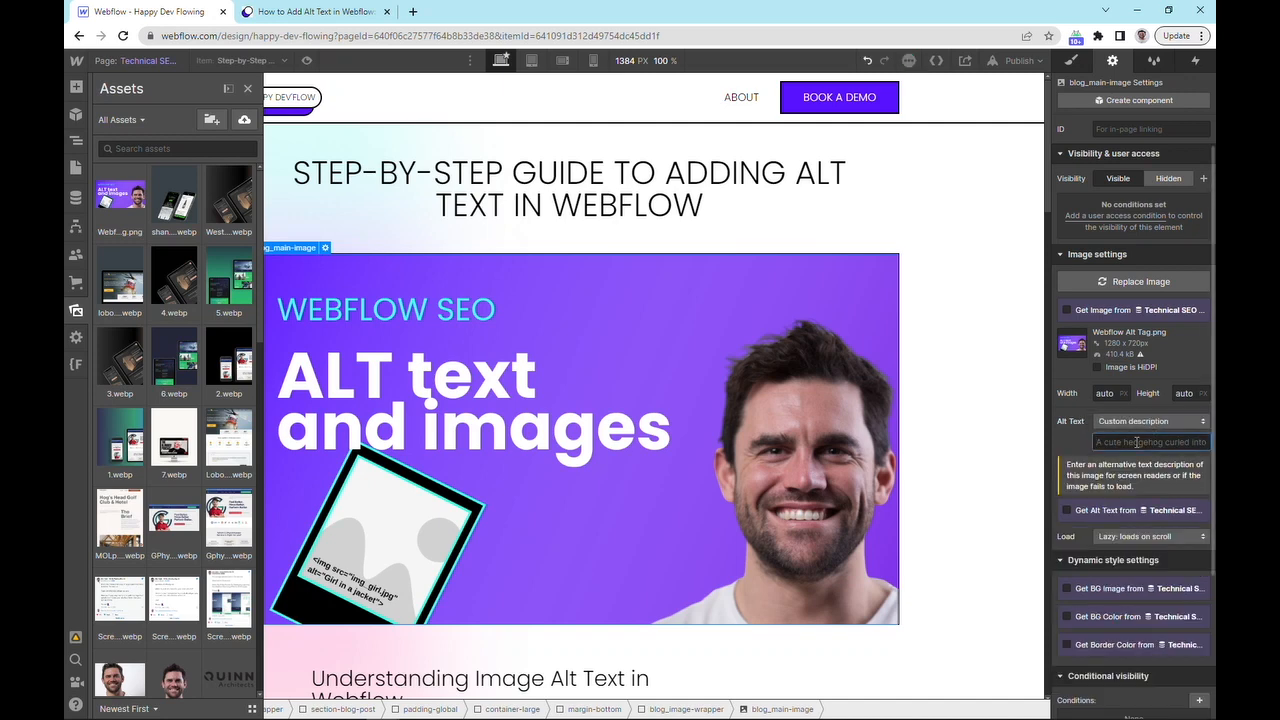
type("Webflow SEO: Alt Text and images")
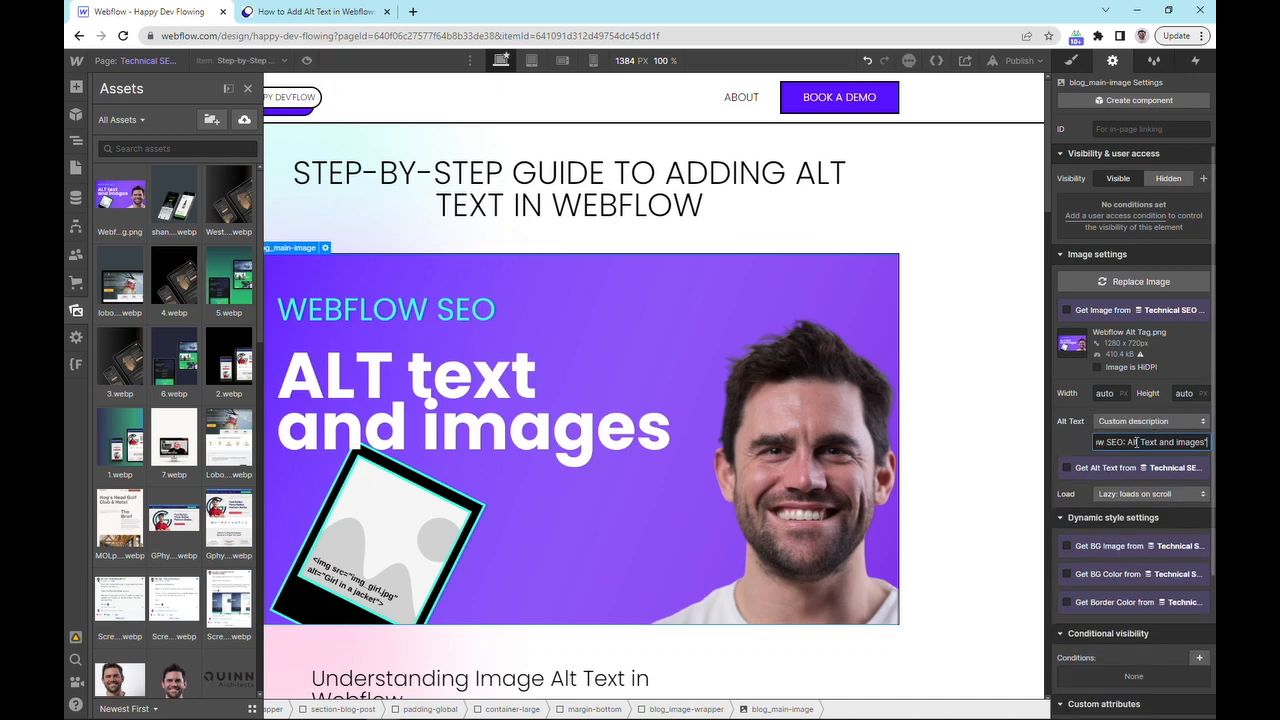
type("and i")
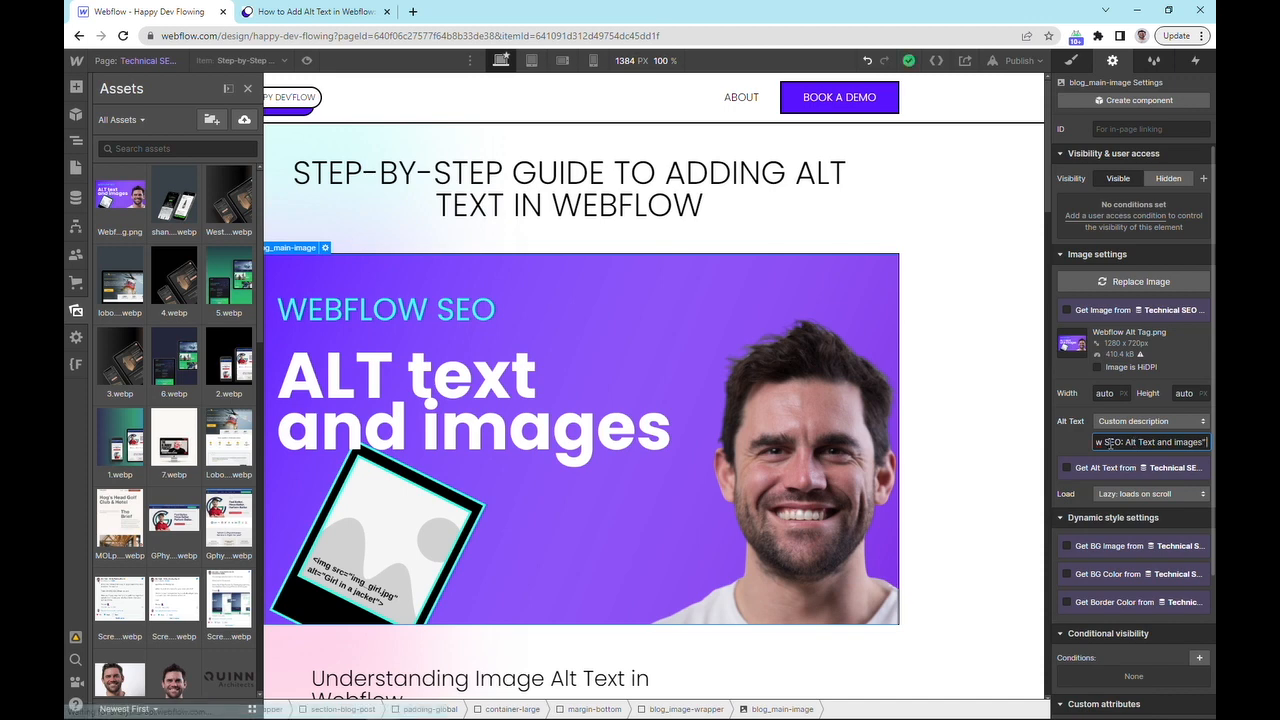
type(" g")
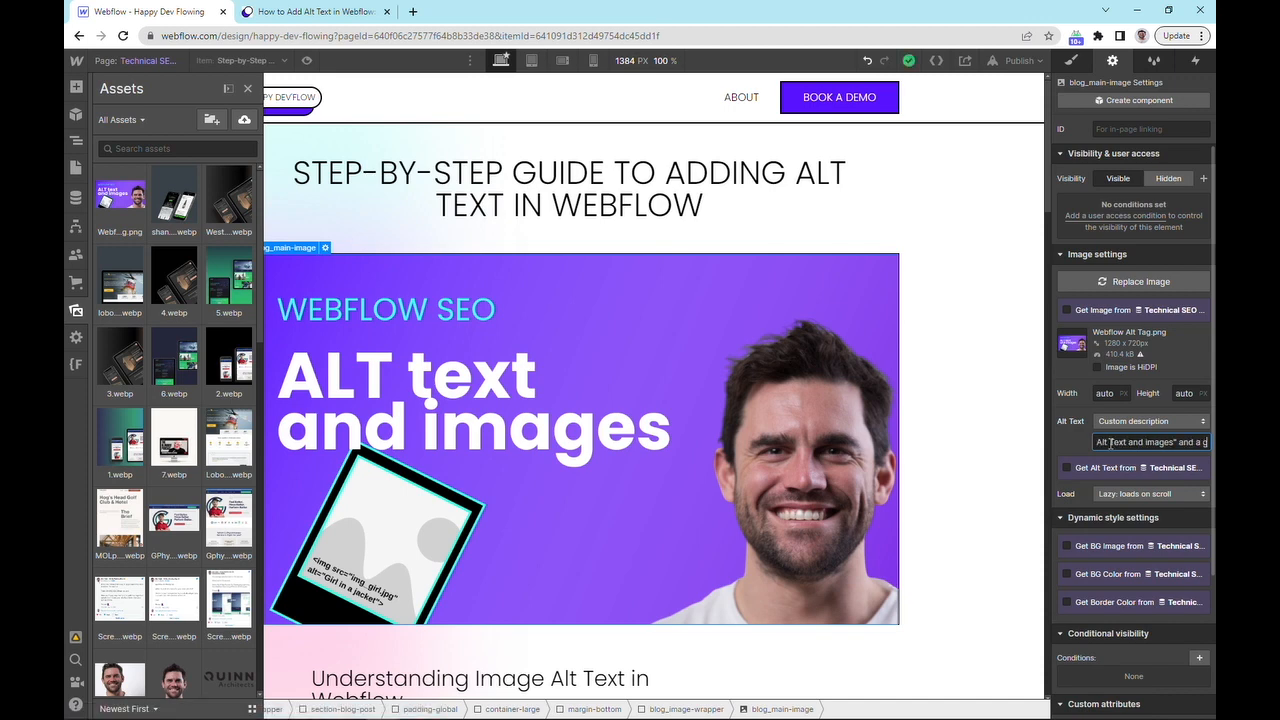
type("raphical image")
key("Return")
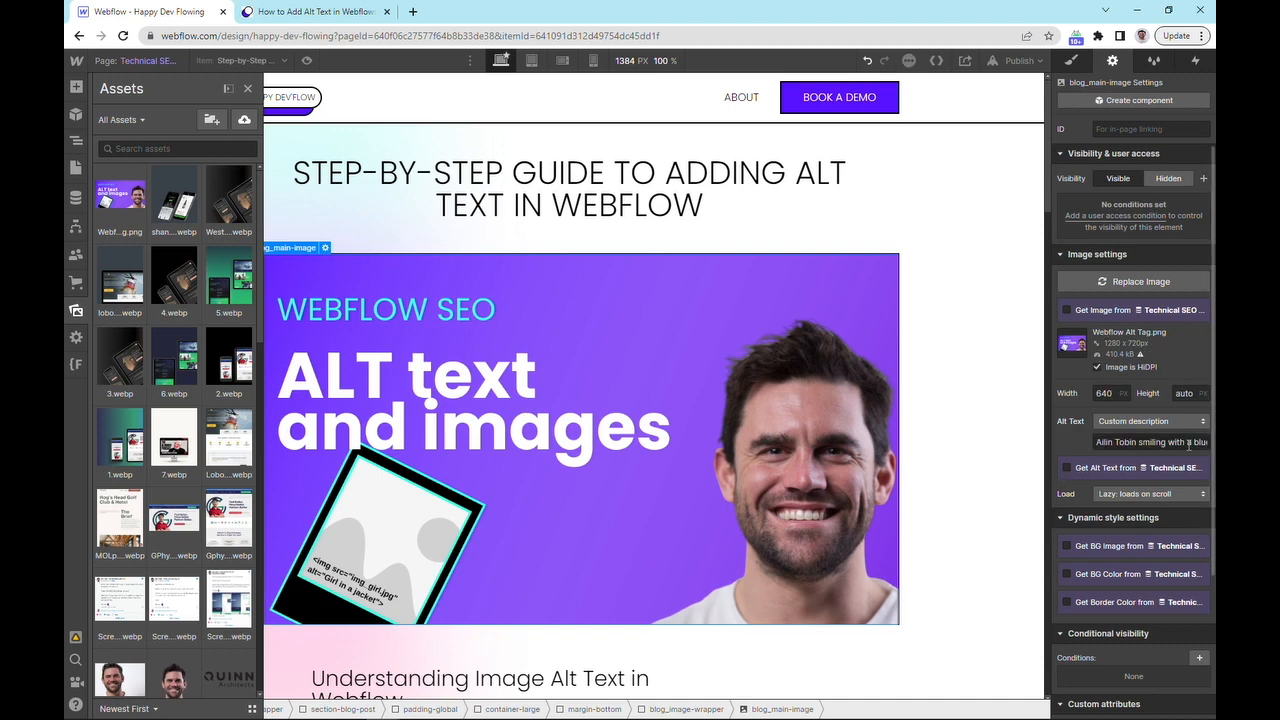
Publish the custom alt description to both happydevflow.com domains and switch to the live article.
left_click(1025, 60)
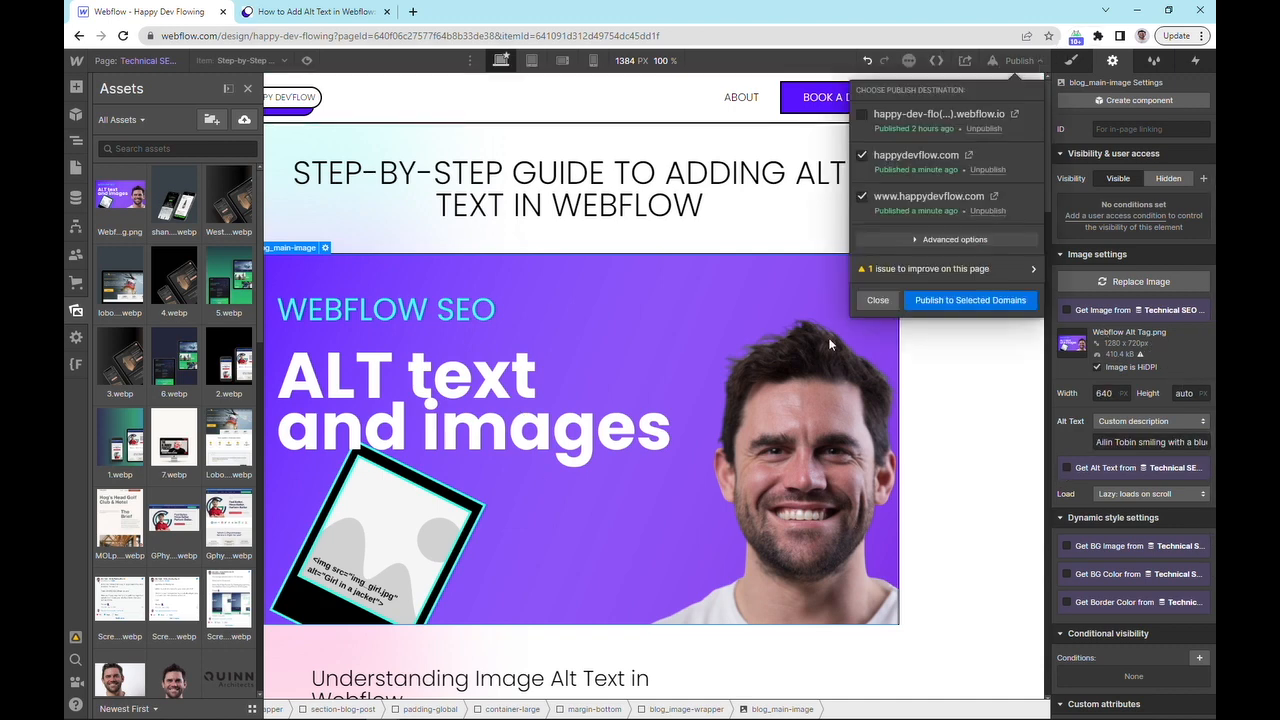
left_click(935, 302)
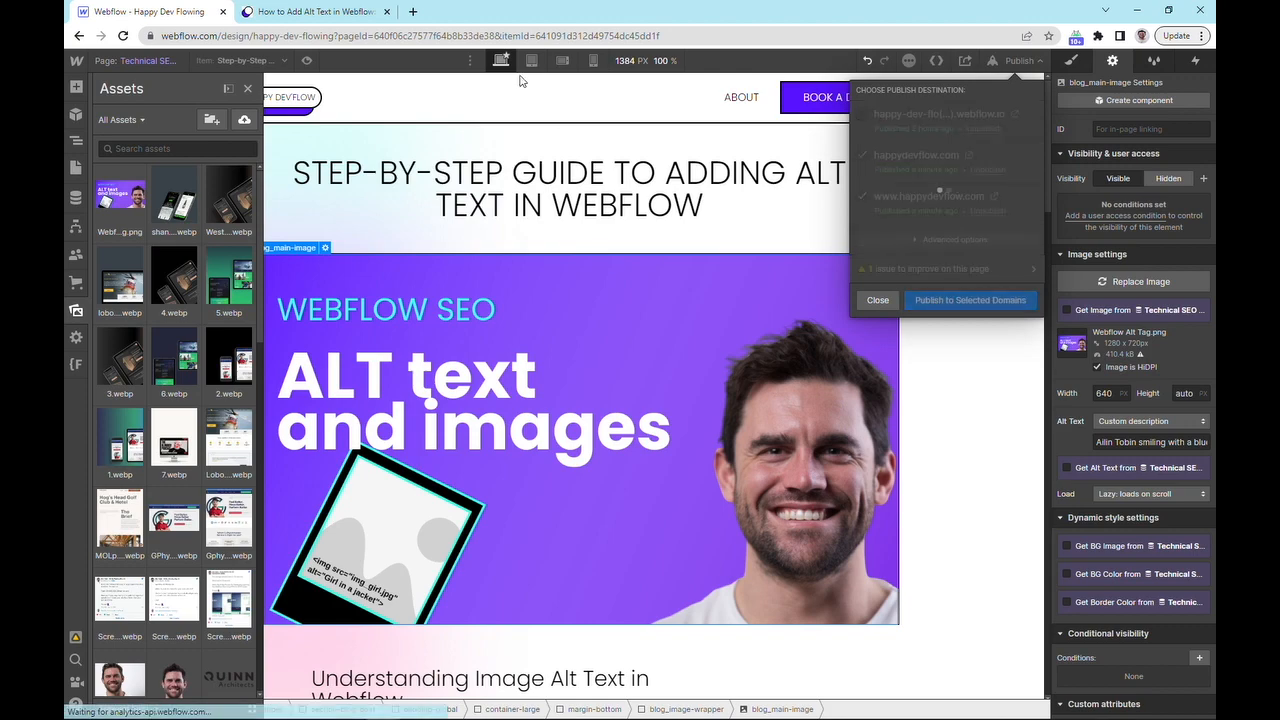
left_click_drag(803, 2, 413, 47)
left_click(300, 7)
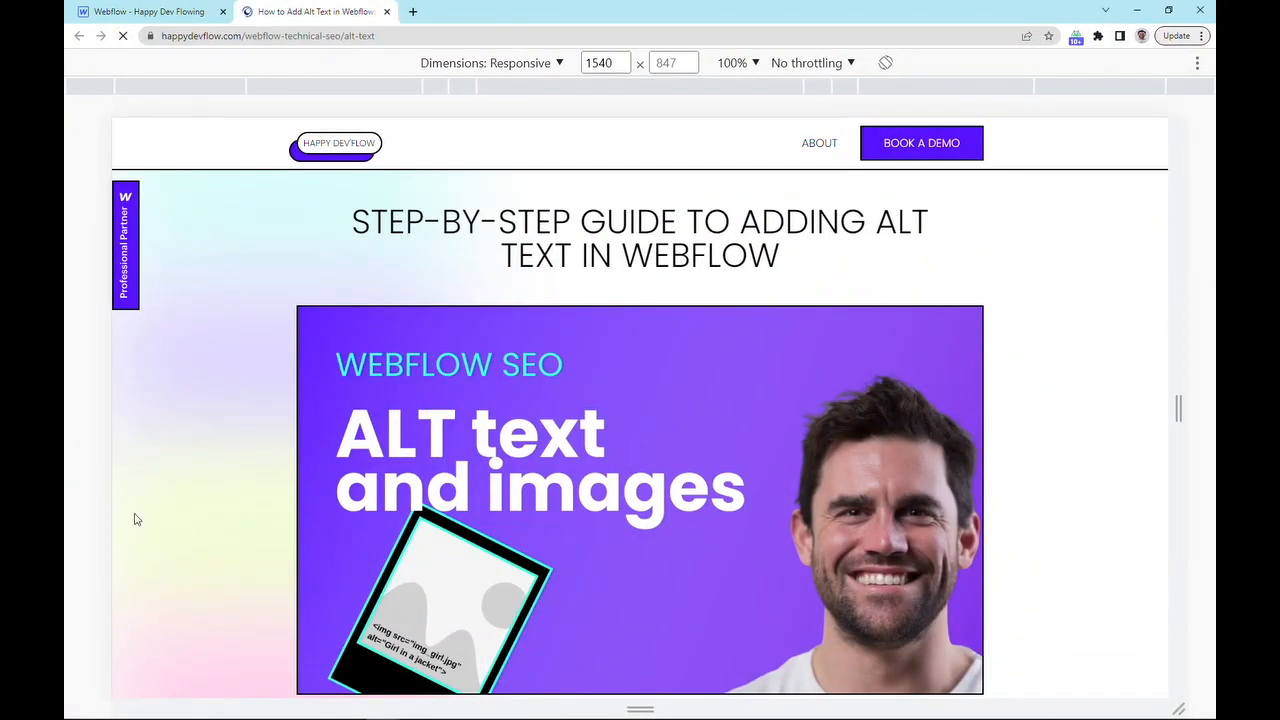
Inspect the live article's HTML and examine the alt attribute of the image inside blog_image-wrapper.
right_click(319, 216)
left_click(350, 449)
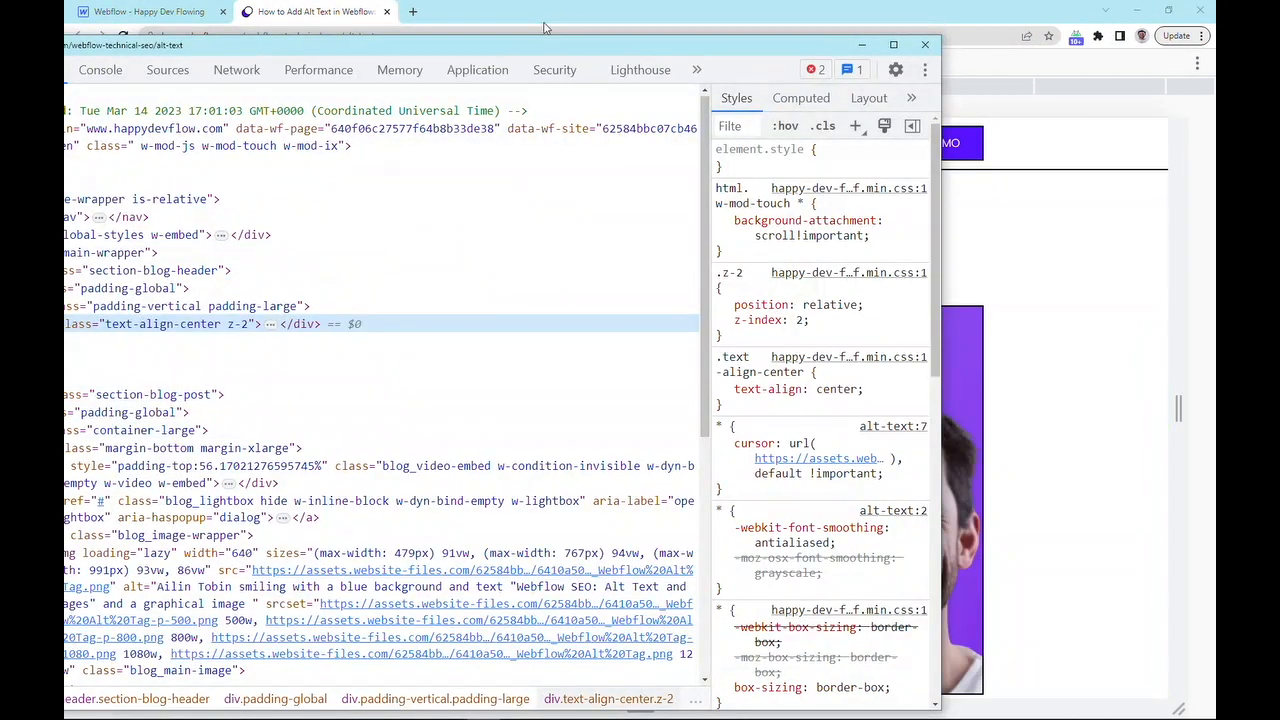
left_click_drag(545, 50, 737, 22)
scroll(668, 280, "down", 3)
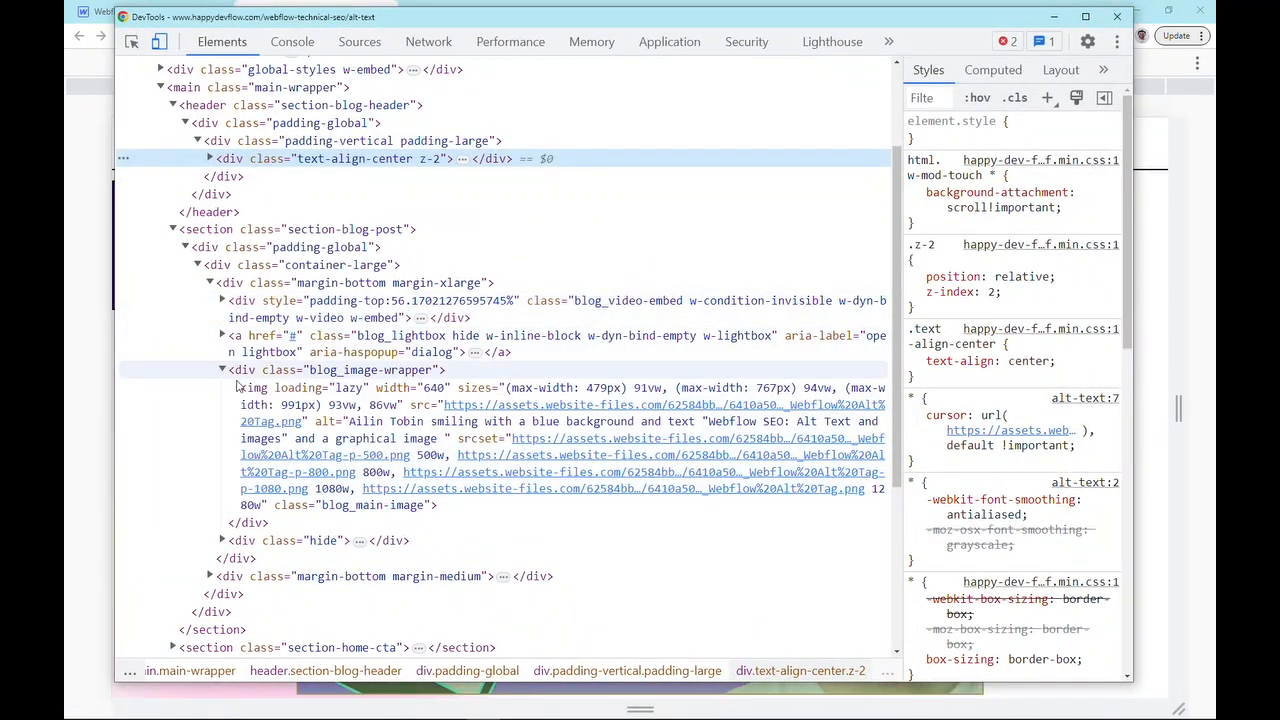
double_click(433, 447)
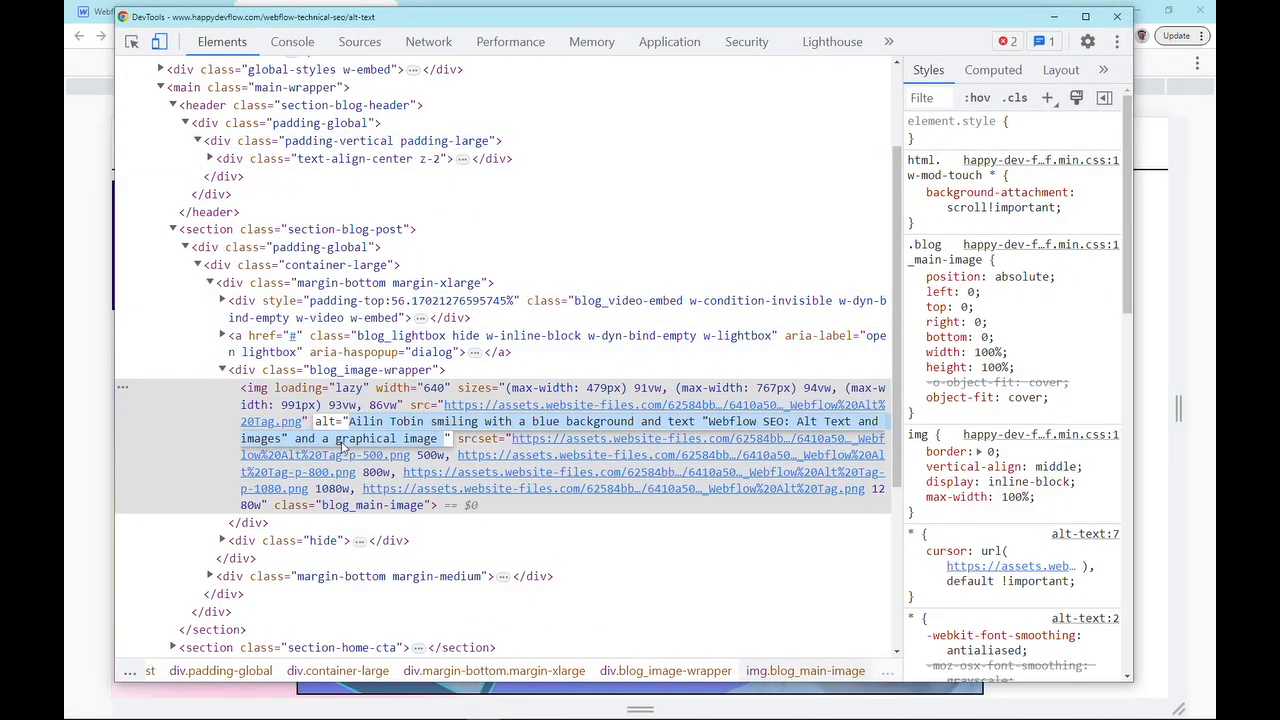
left_click(1159, 187)
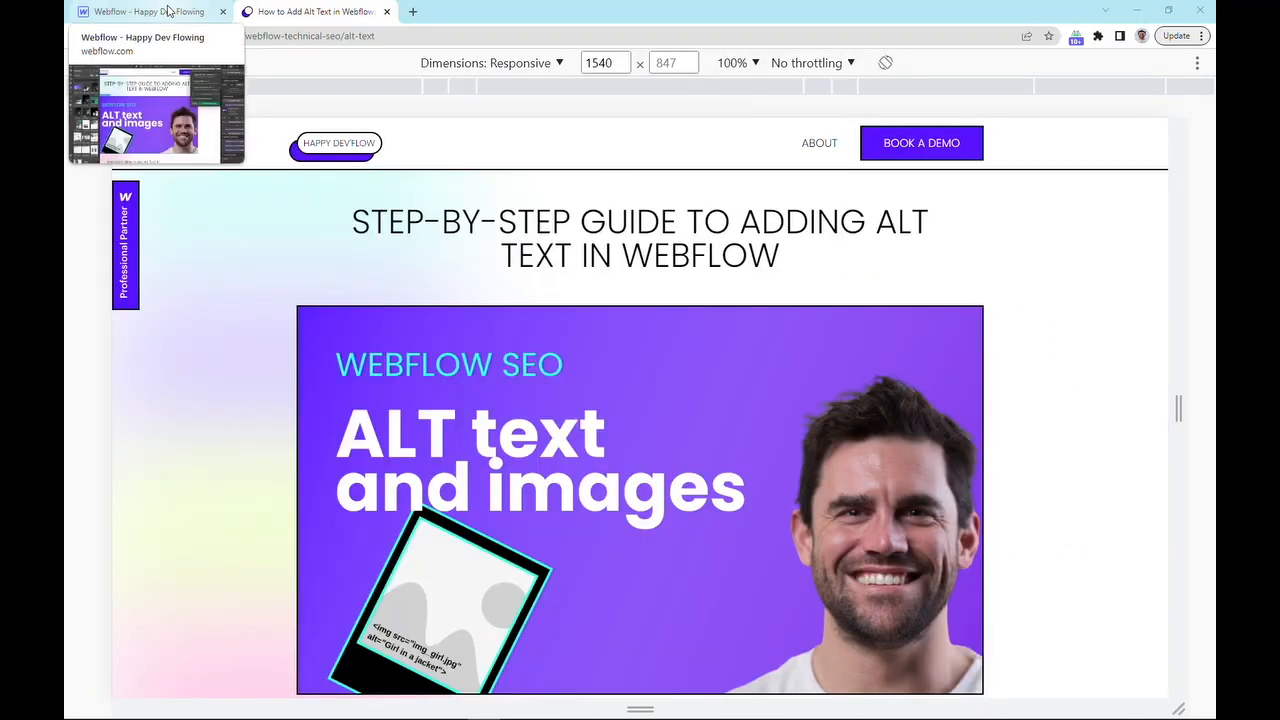
Return to the Webflow Designer, dismiss the publishing options and close the site assets.
left_click(151, 12)
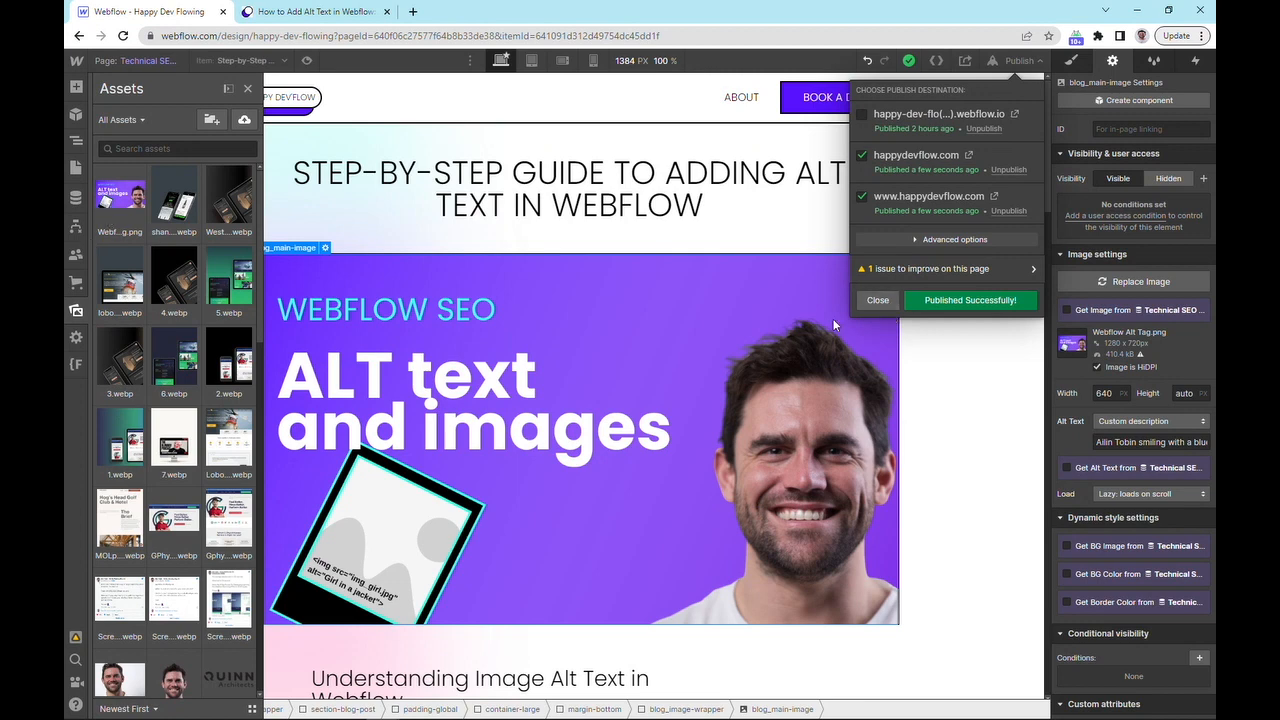
left_click(737, 347)
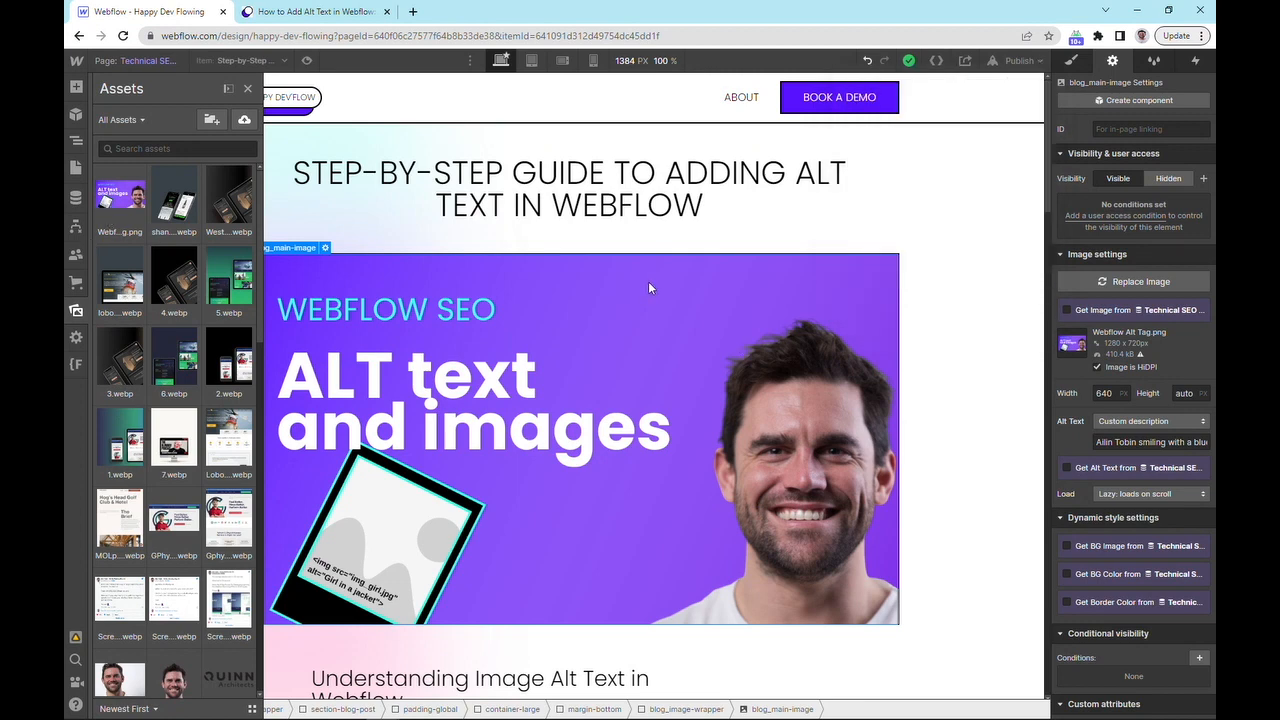
left_click(248, 88)
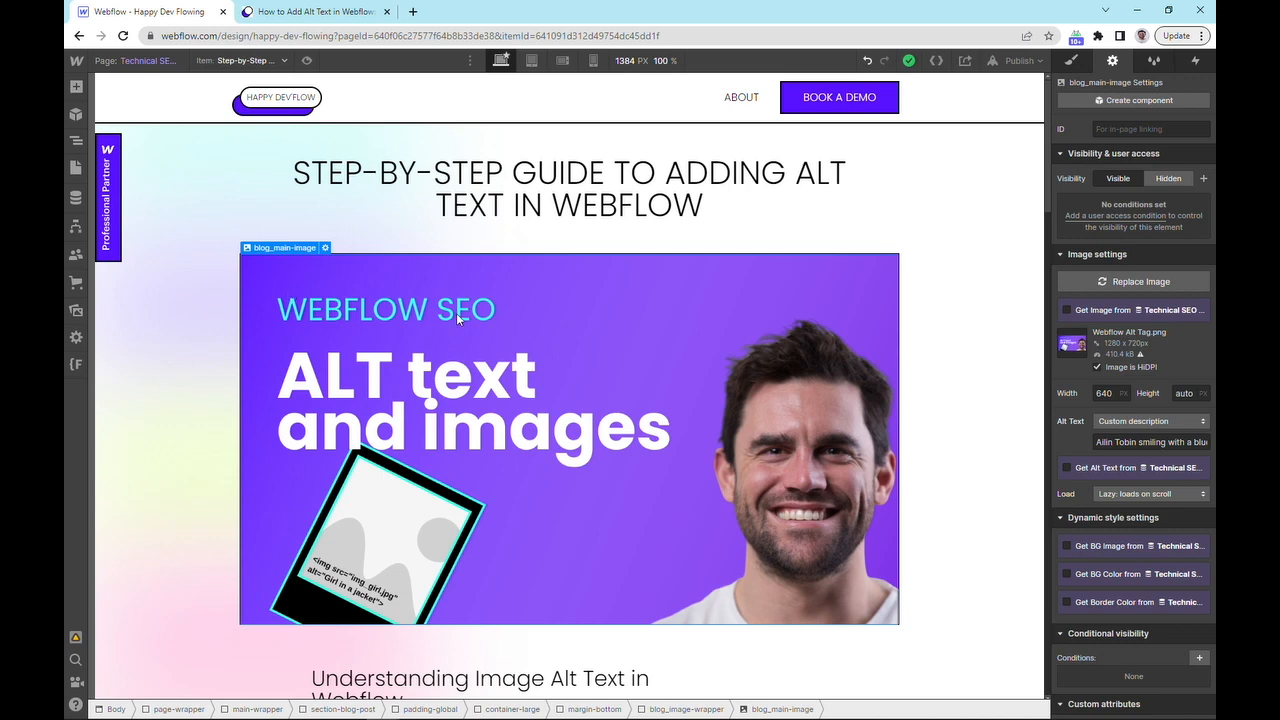
Preview the template with the Webflow URLs and Title Tags articles, ending on the Step-by-Step Guide to Adding Alt Text in Webflow.
left_click(254, 61)
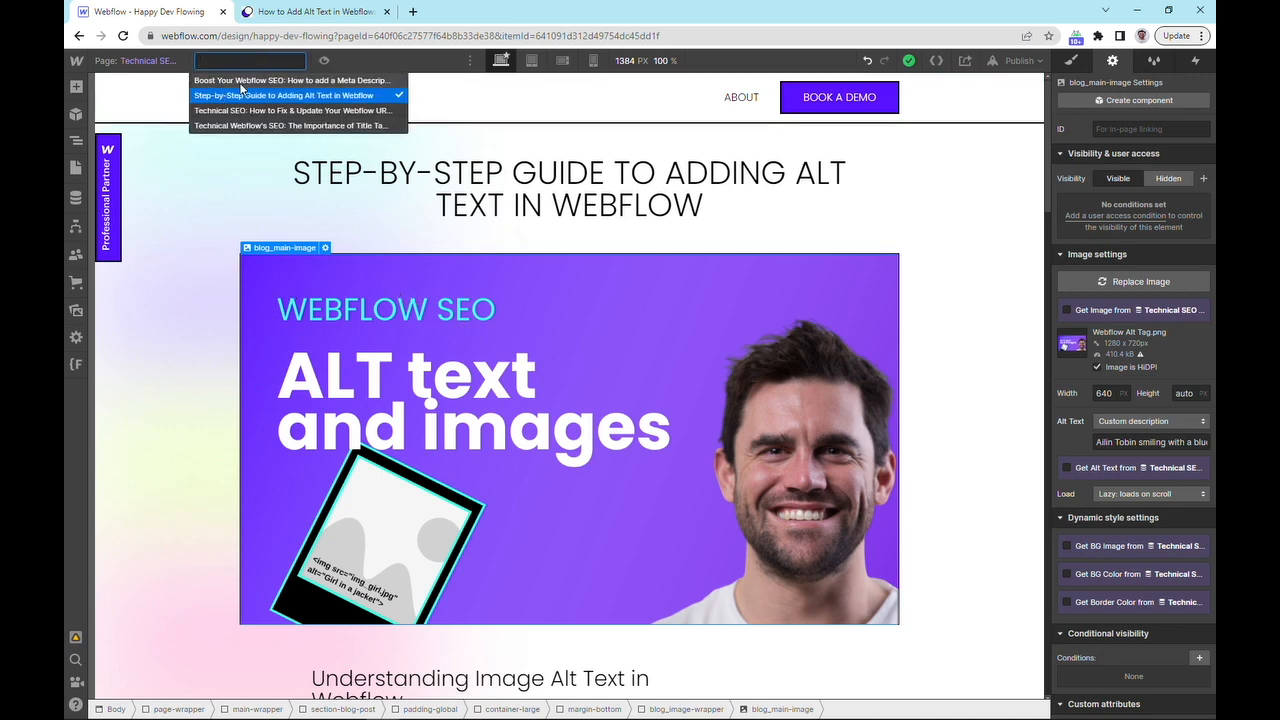
left_click(240, 110)
left_click(265, 63)
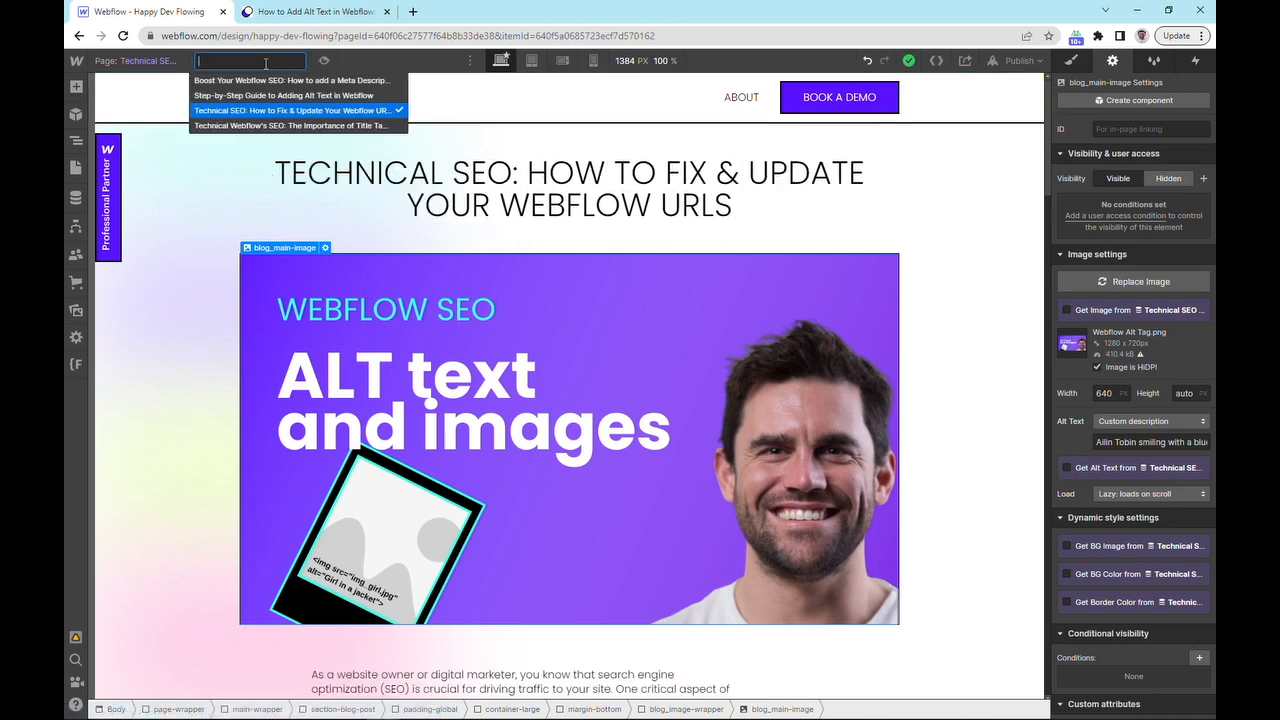
left_click(268, 121)
left_click(267, 68)
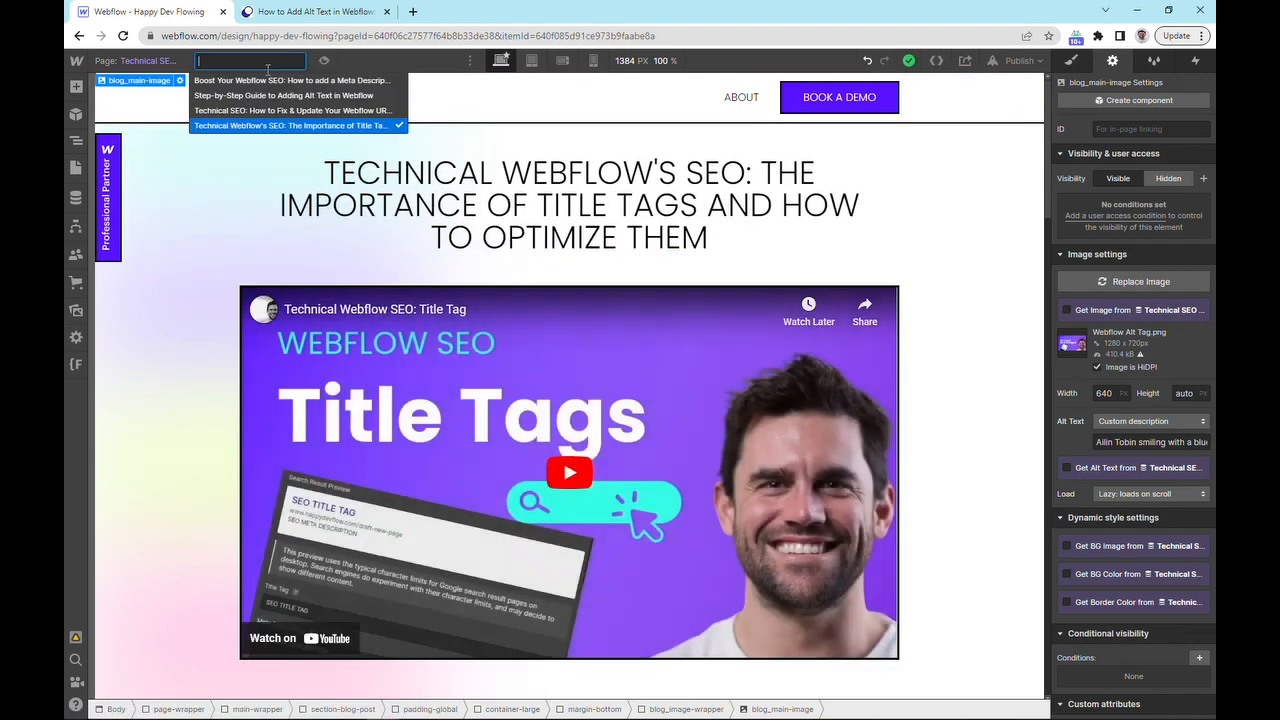
left_click(283, 95)
Bind blog_main-image to the Main Image field of the Technical SEO collection.
left_click(1133, 310)
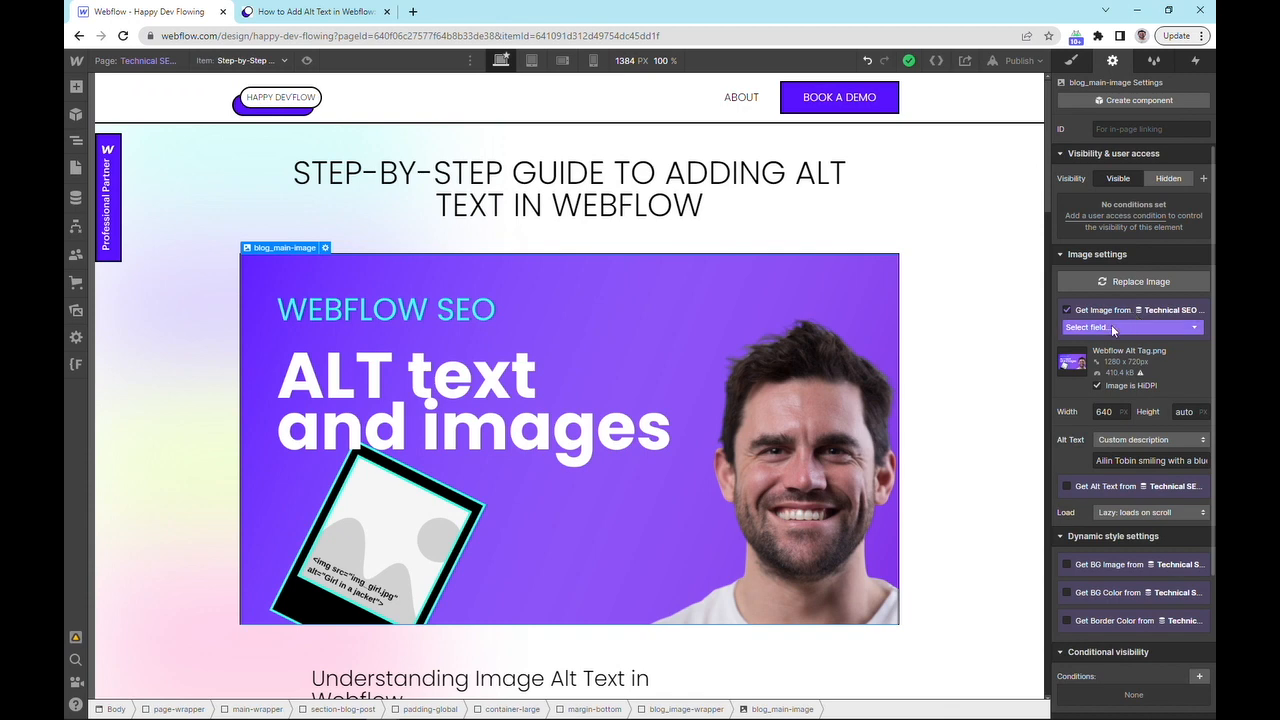
left_click(1111, 326)
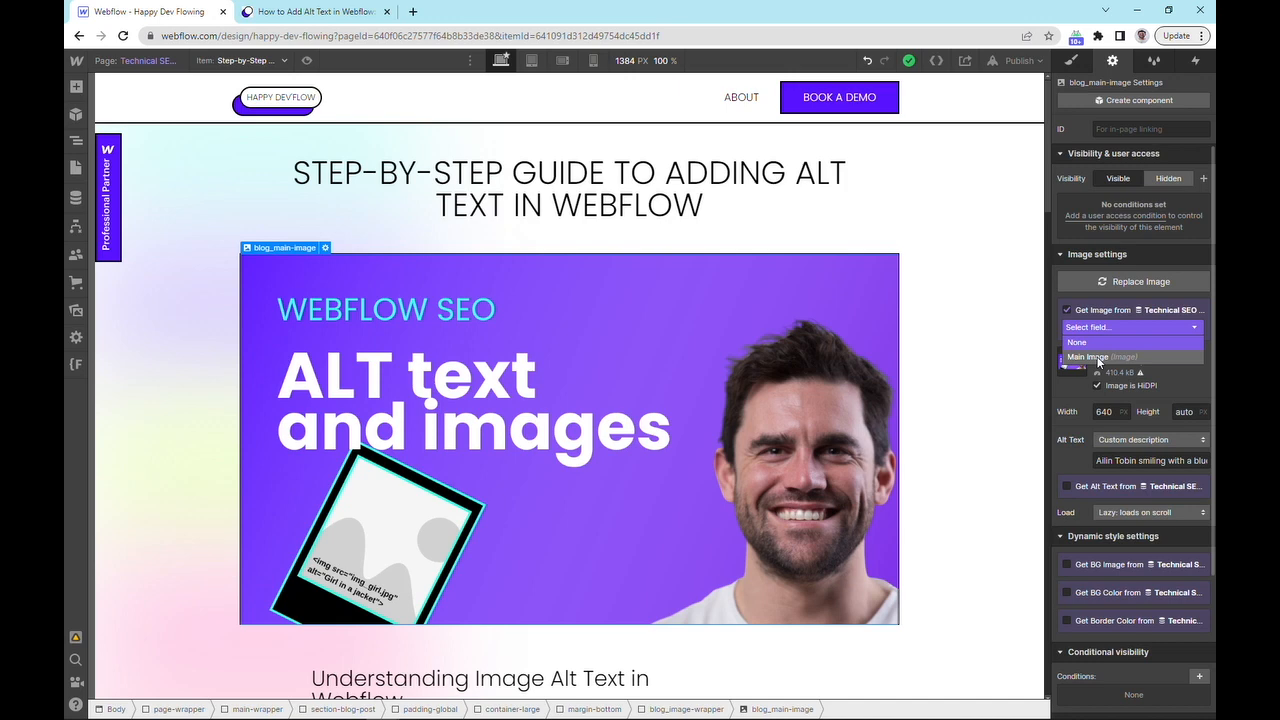
left_click(1099, 357)
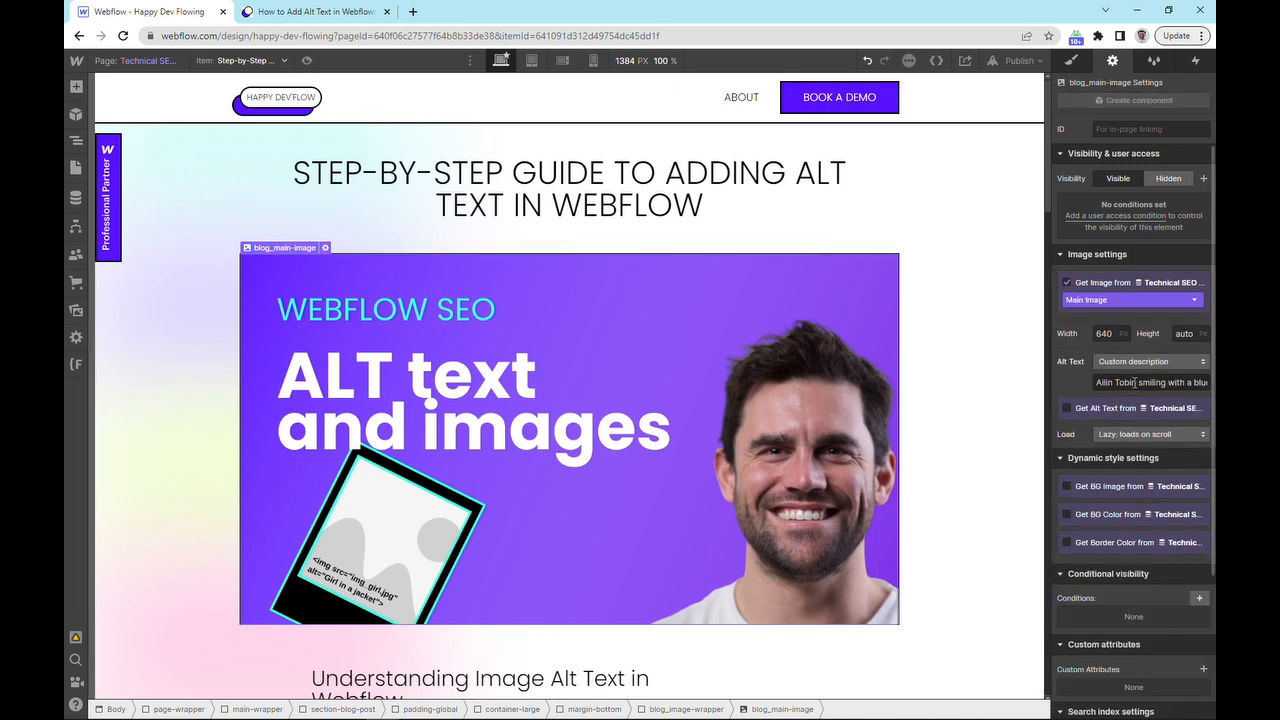
Check the main image's custom alt description and look through the live alt text article.
left_click_drag(1099, 380, 1187, 381)
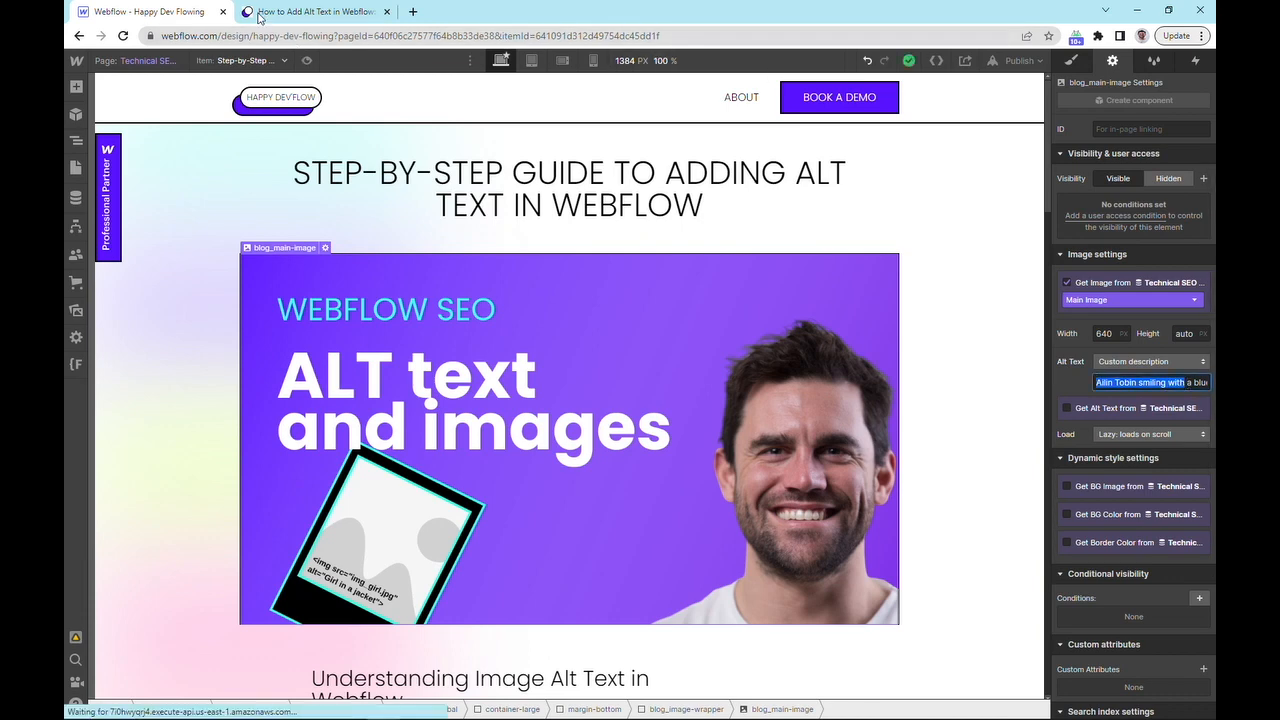
left_click(339, 14)
scroll(396, 460, "down", 15)
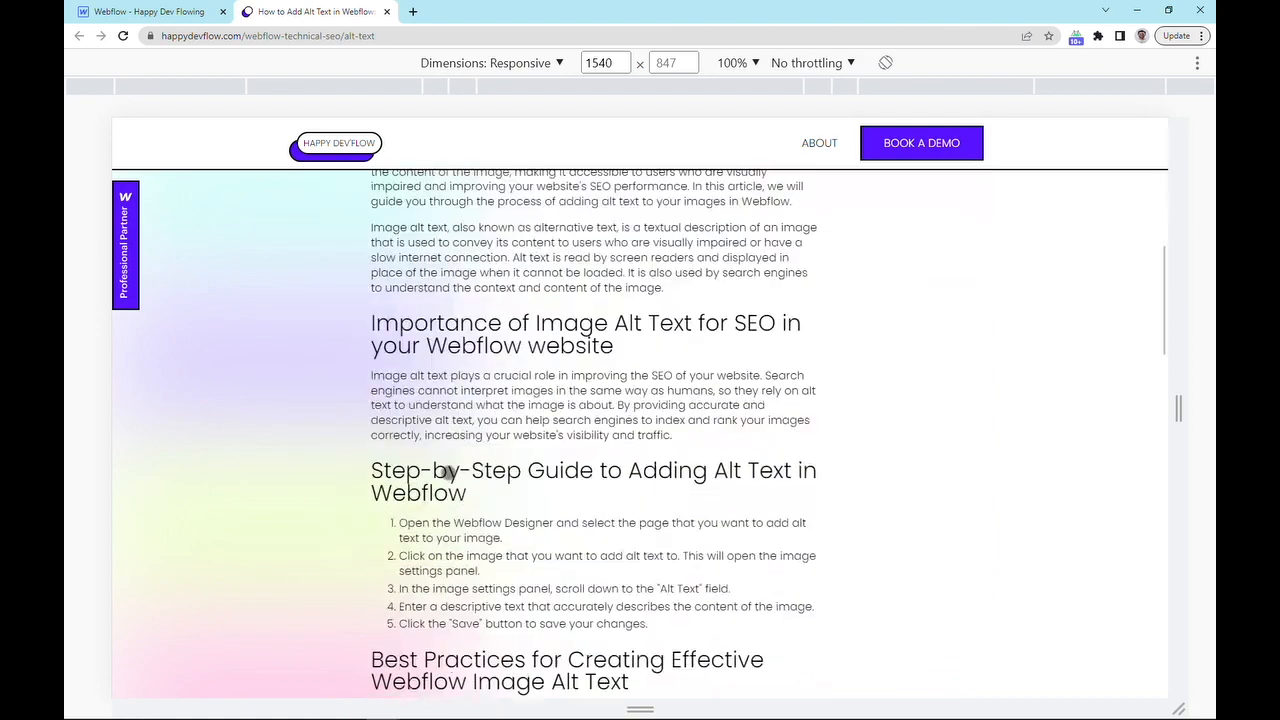
scroll(395, 148, "up", 3)
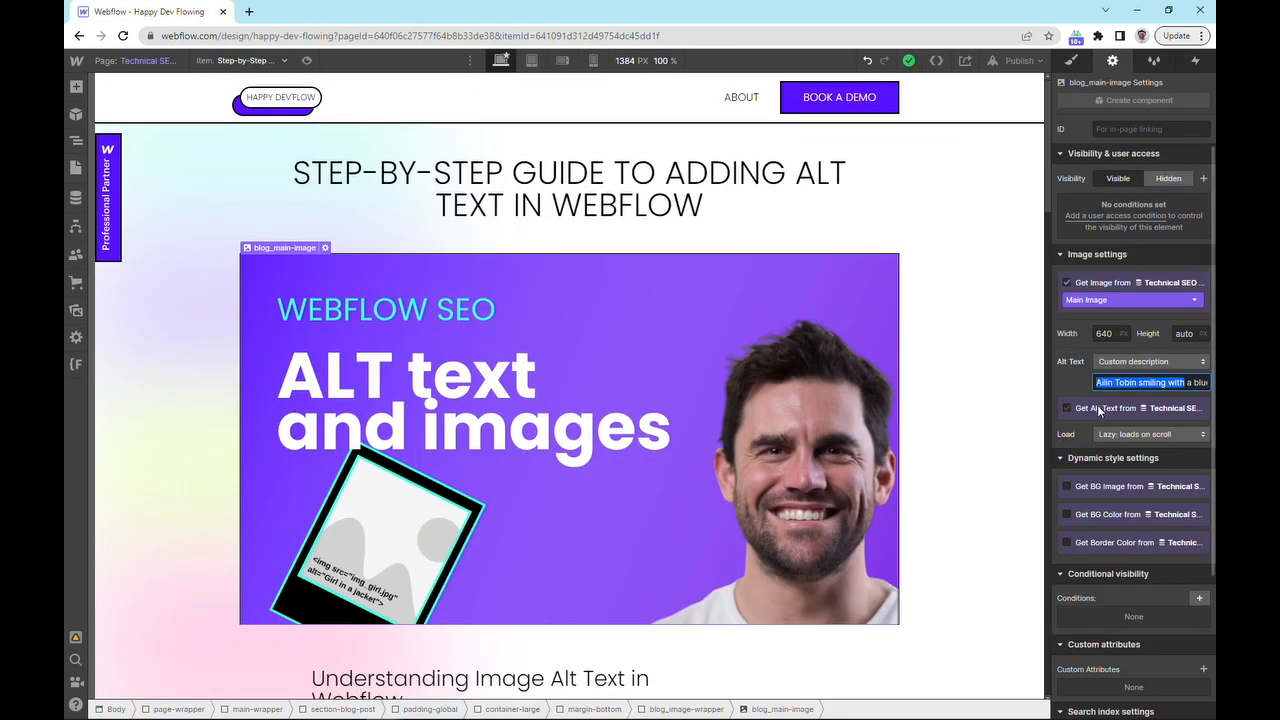
Enable getting the main image's alt text from the Technical SEO collection and examine the fields it offers.
left_click(1096, 408)
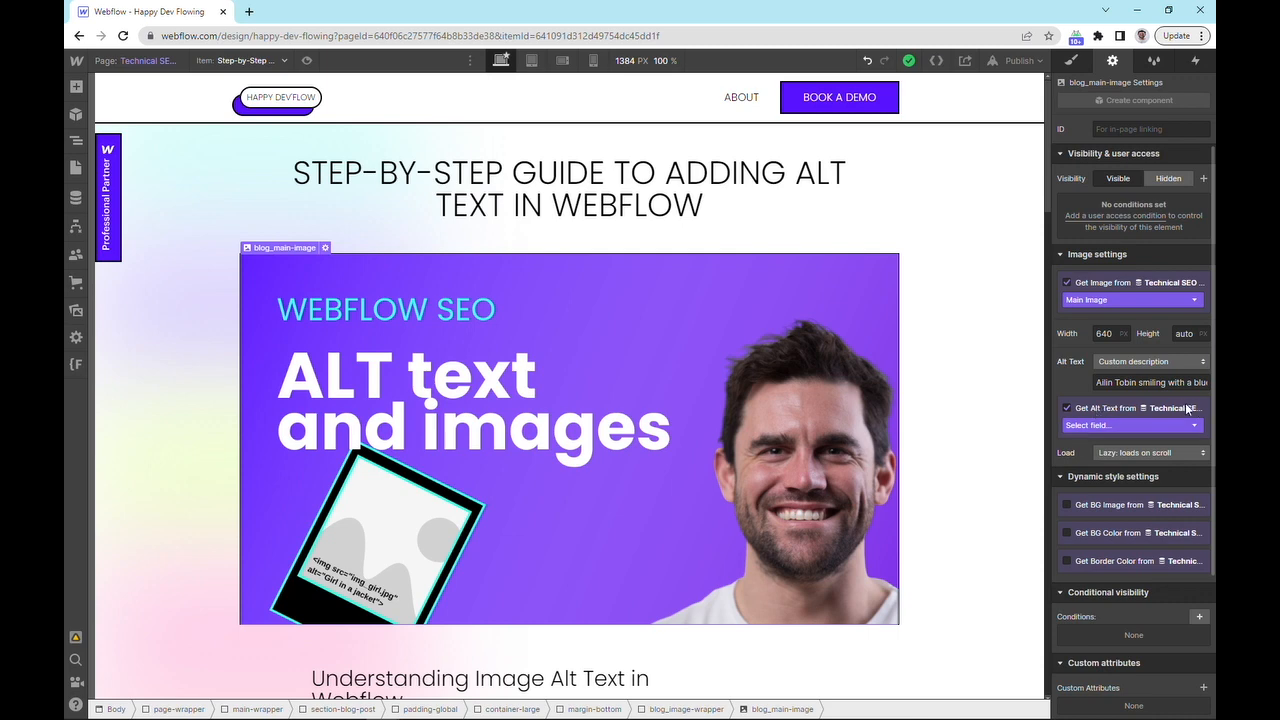
left_click(1118, 424)
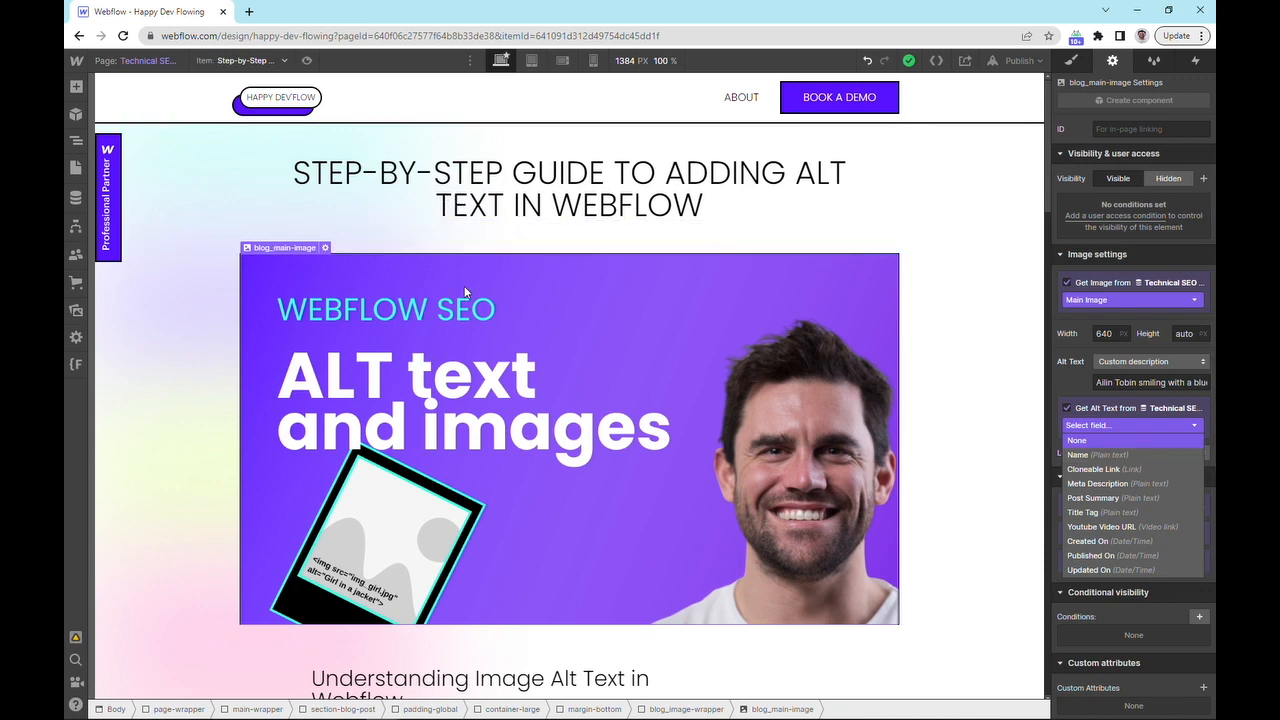
Add a plain text field labelled "Main Image Alt Text" to the Technical SEO in Webflows collection and save the field.
left_click(76, 197)
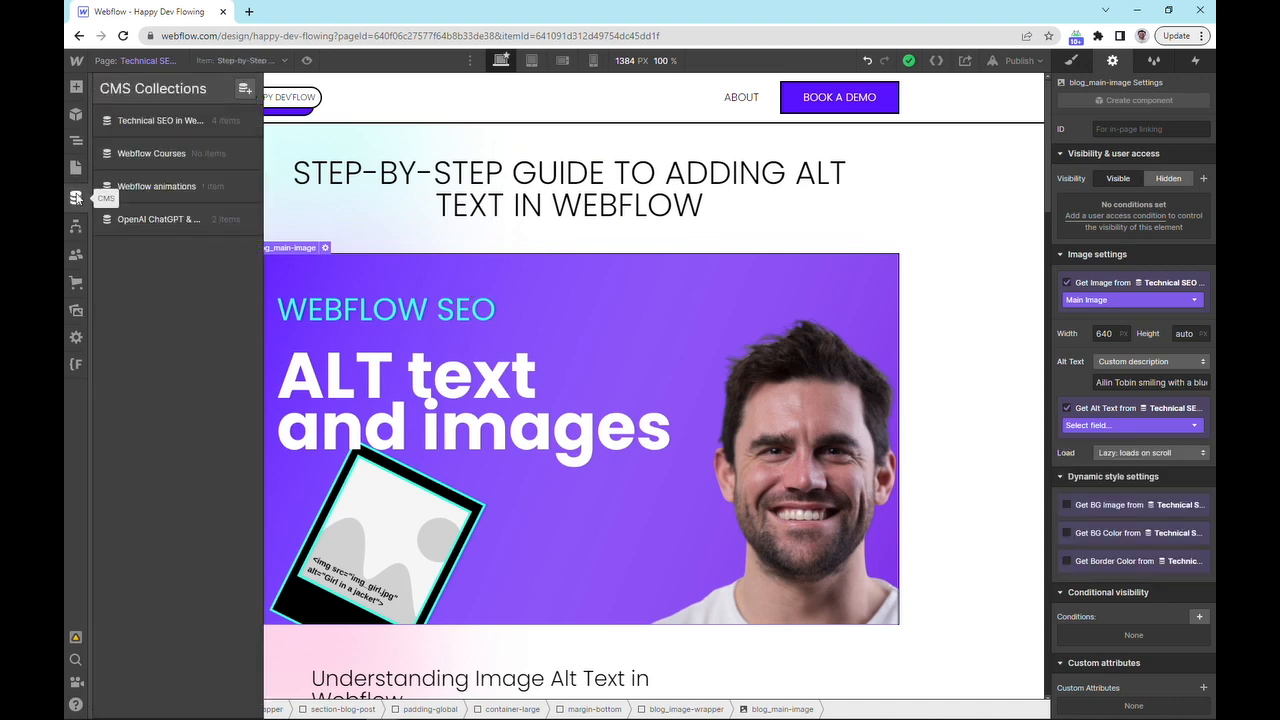
left_click(144, 123)
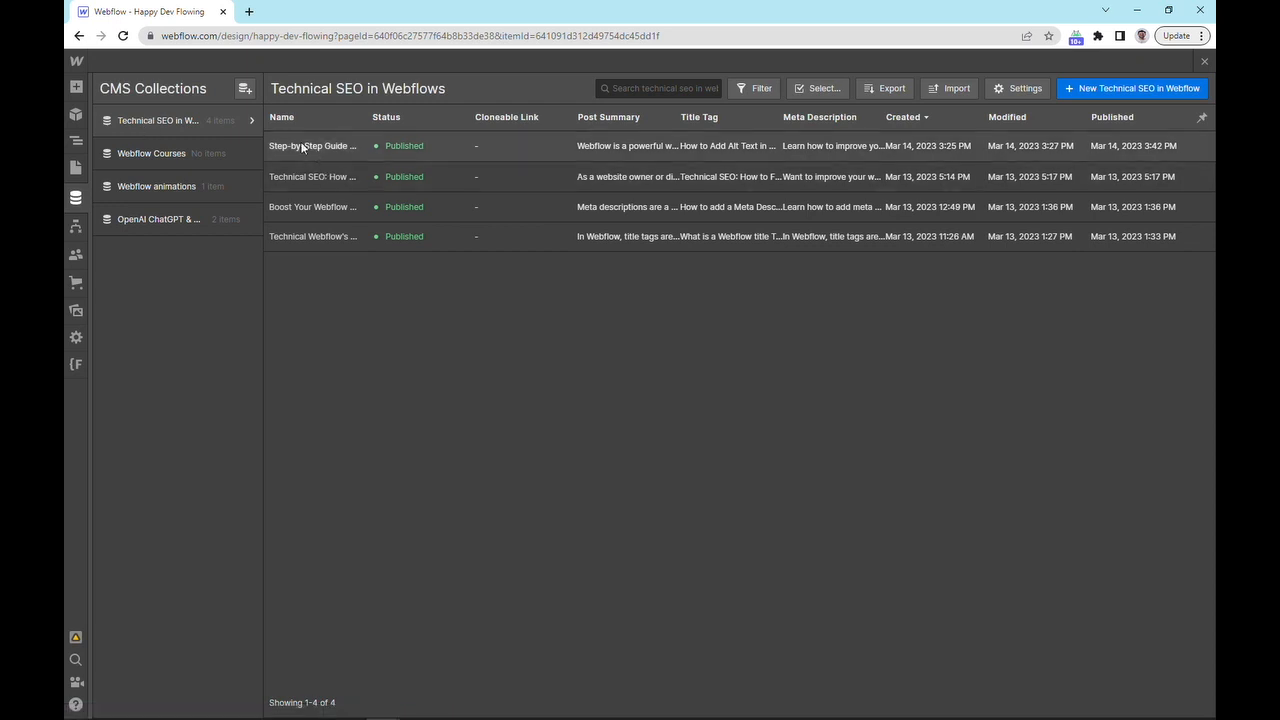
left_click(250, 122)
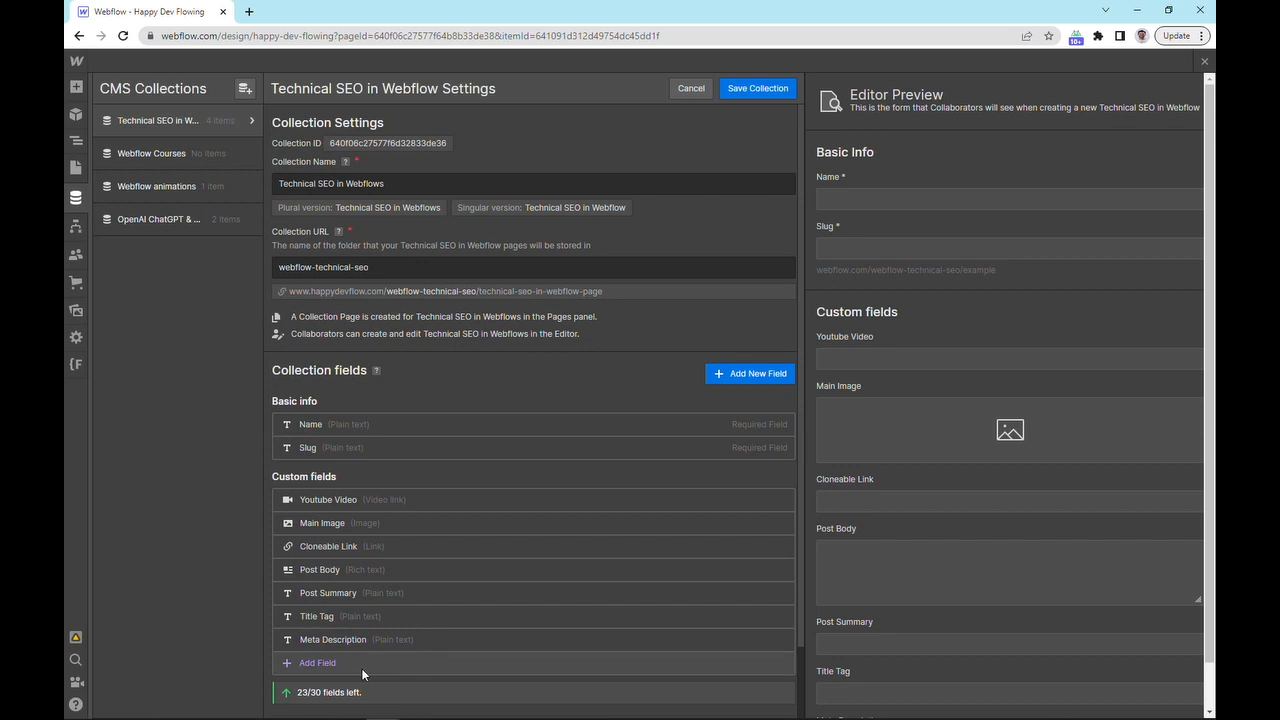
left_click(327, 664)
scroll(345, 640, "down", 3)
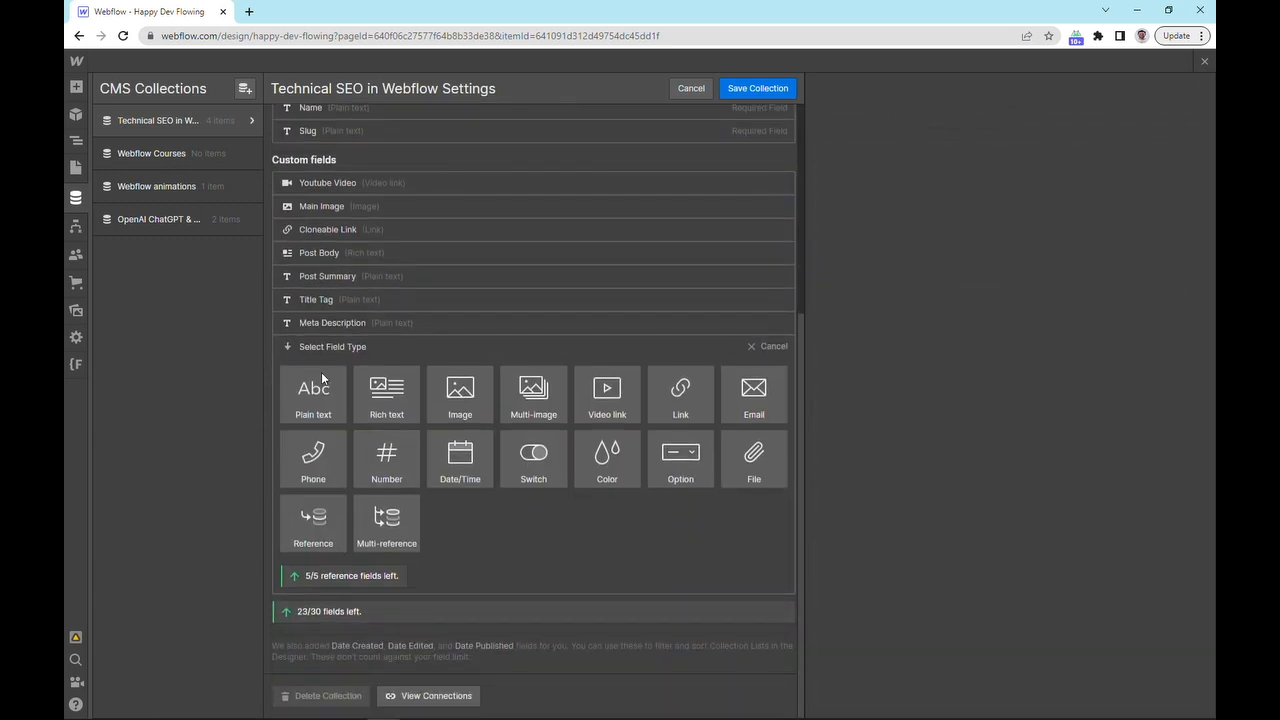
left_click(321, 387)
type("Main Image Alt Text")
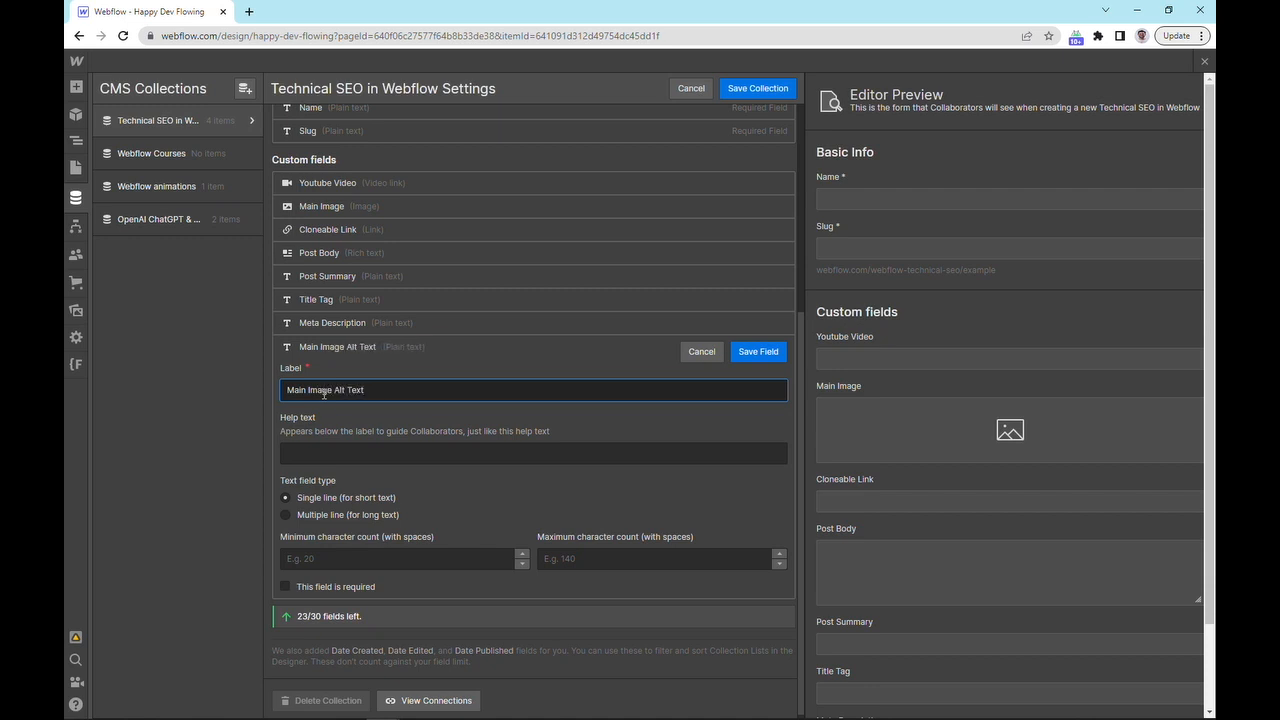
left_click(760, 352)
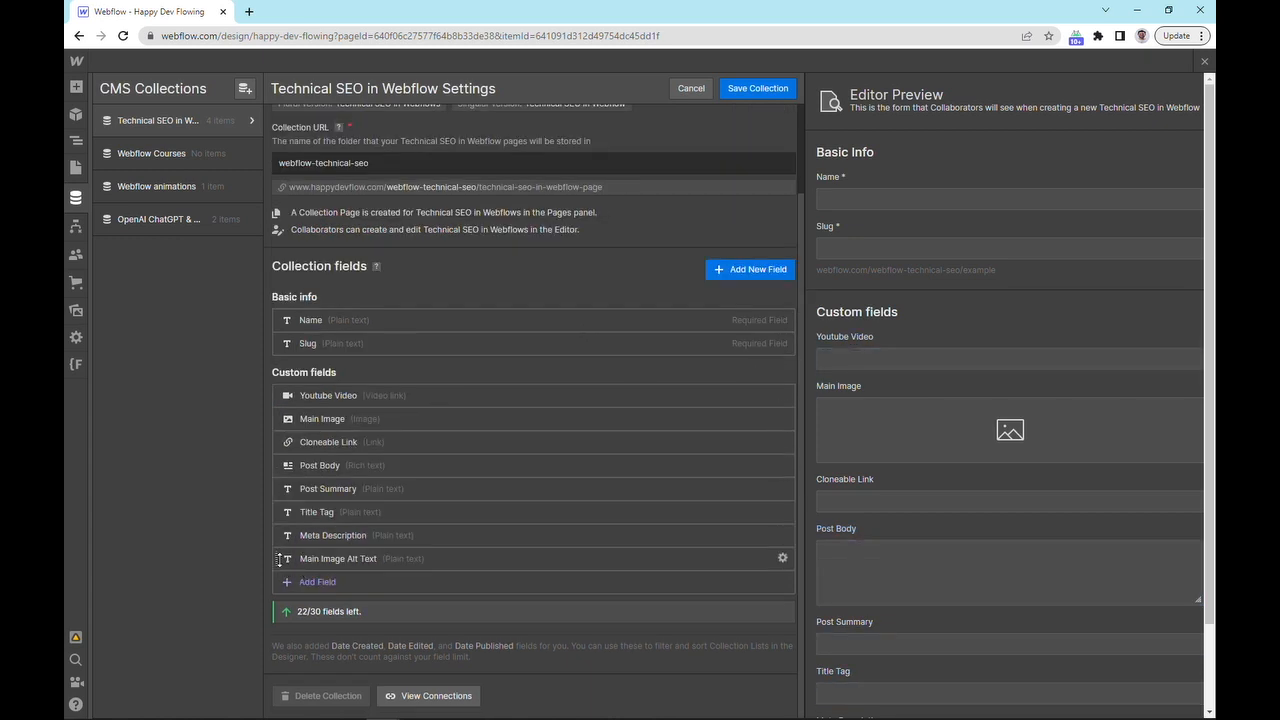
Move the Main Image Alt Text field directly below Main Image and save the collection.
left_click_drag(278, 561, 293, 446)
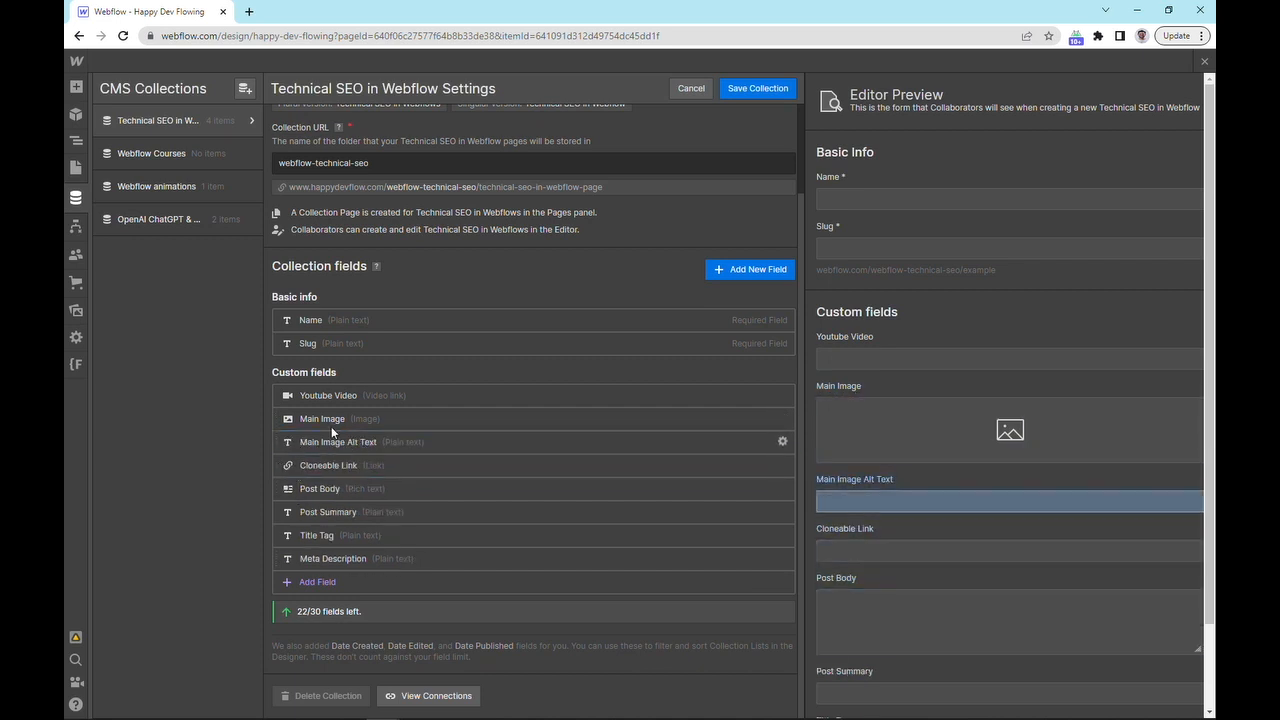
left_click(760, 86)
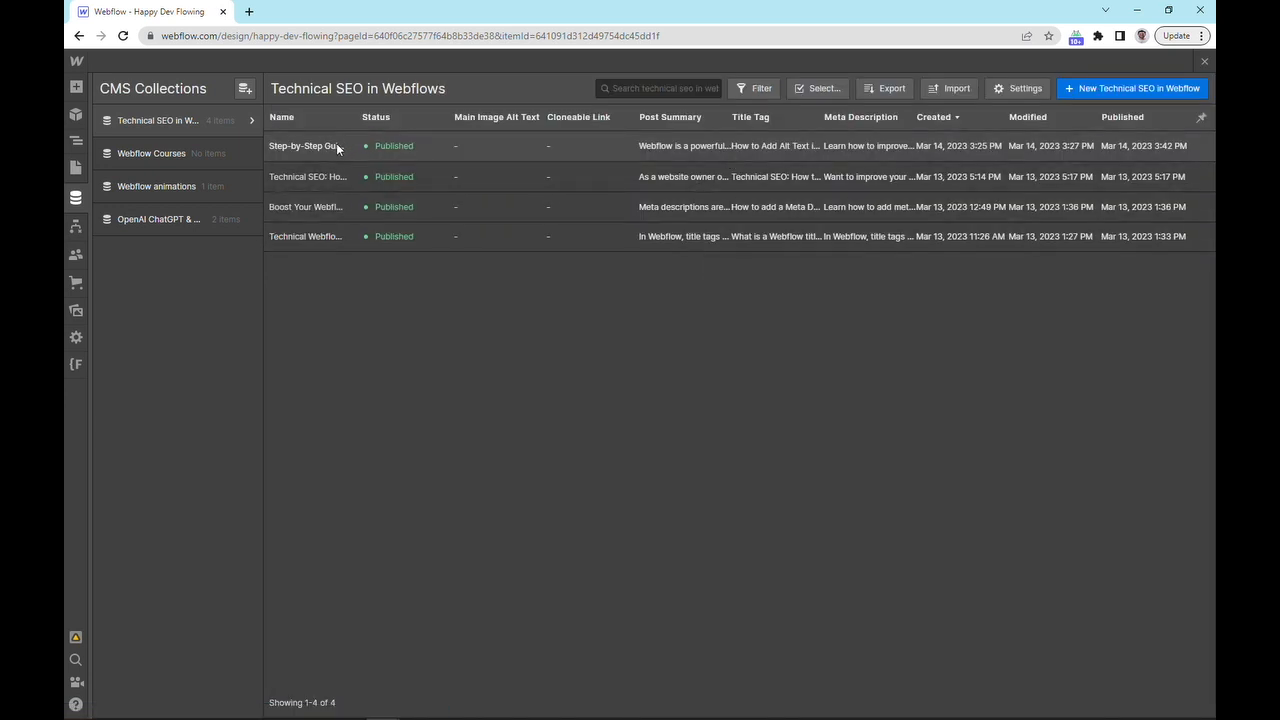
Generate AI alt text for the main image of the Step-by-Step Guide to Adding Alt Text item and save the item.
left_click(337, 147)
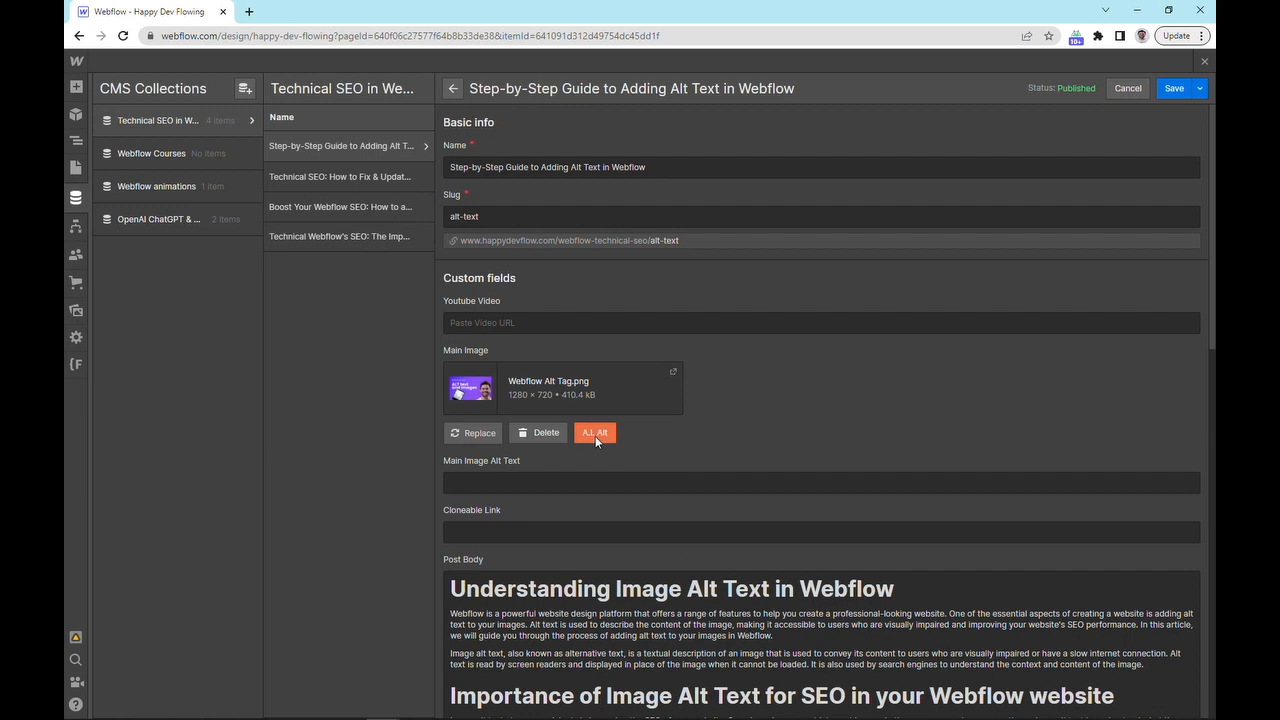
left_click(595, 435)
left_click(1174, 88)
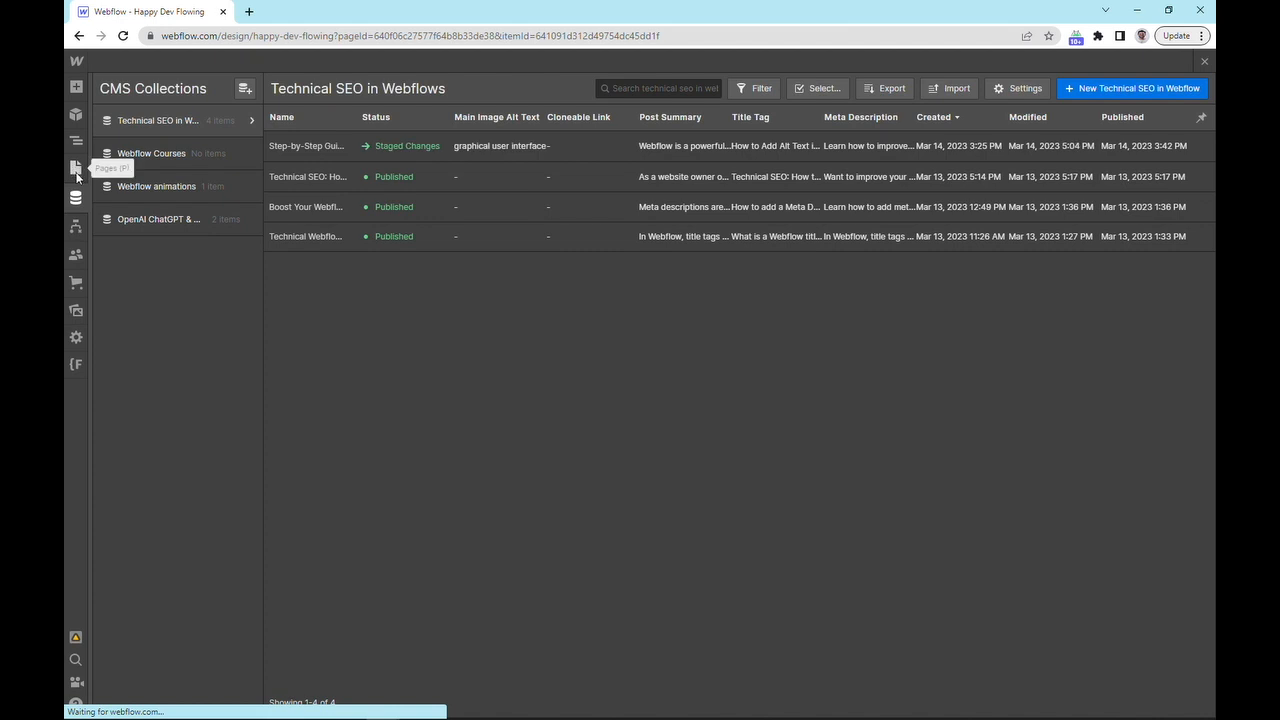
Copy blog_main-image's custom alt description into the Step-by-Step Guide item's Main Image Alt Text, replacing the generated text, and save the item.
left_click(77, 170)
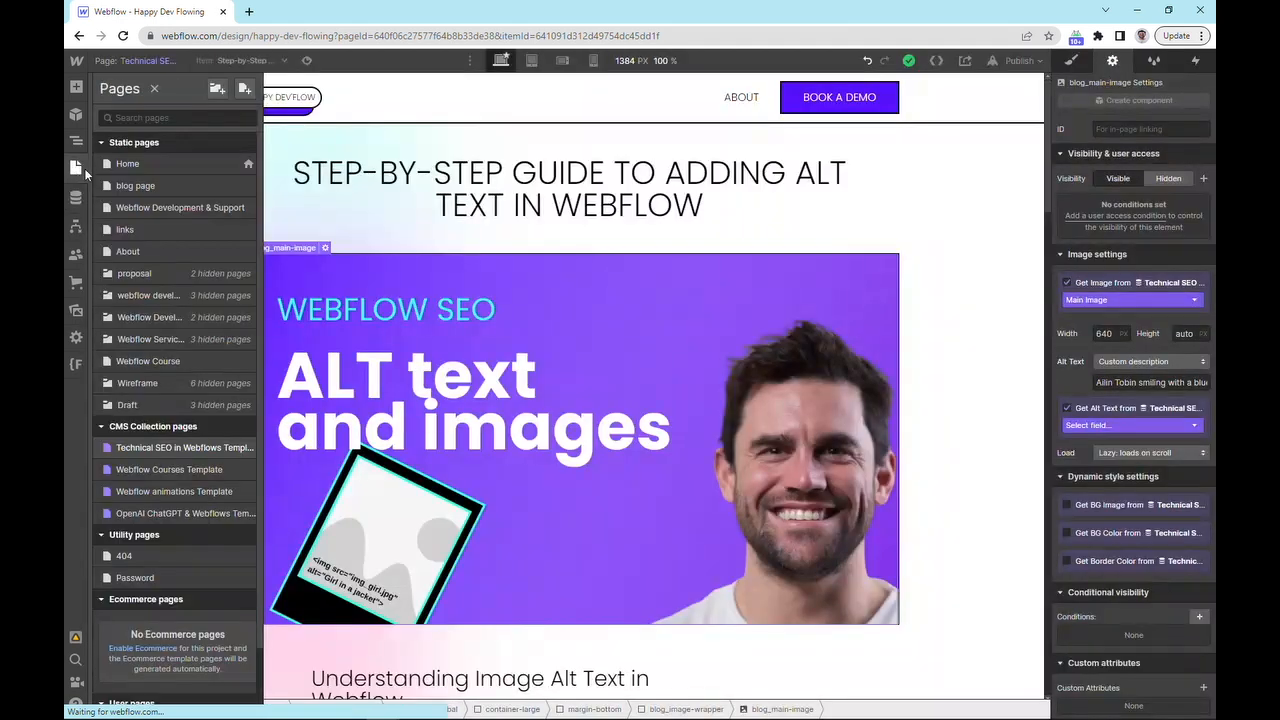
triple_click(1160, 383)
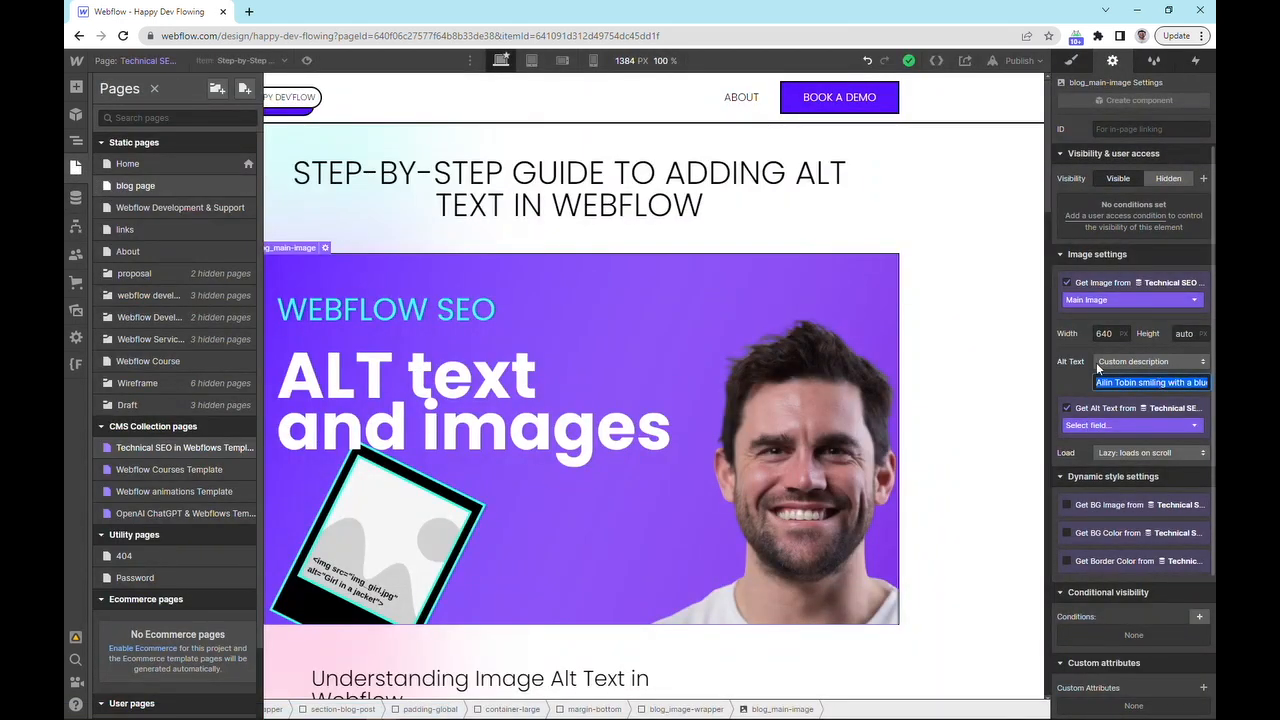
left_click(75, 197)
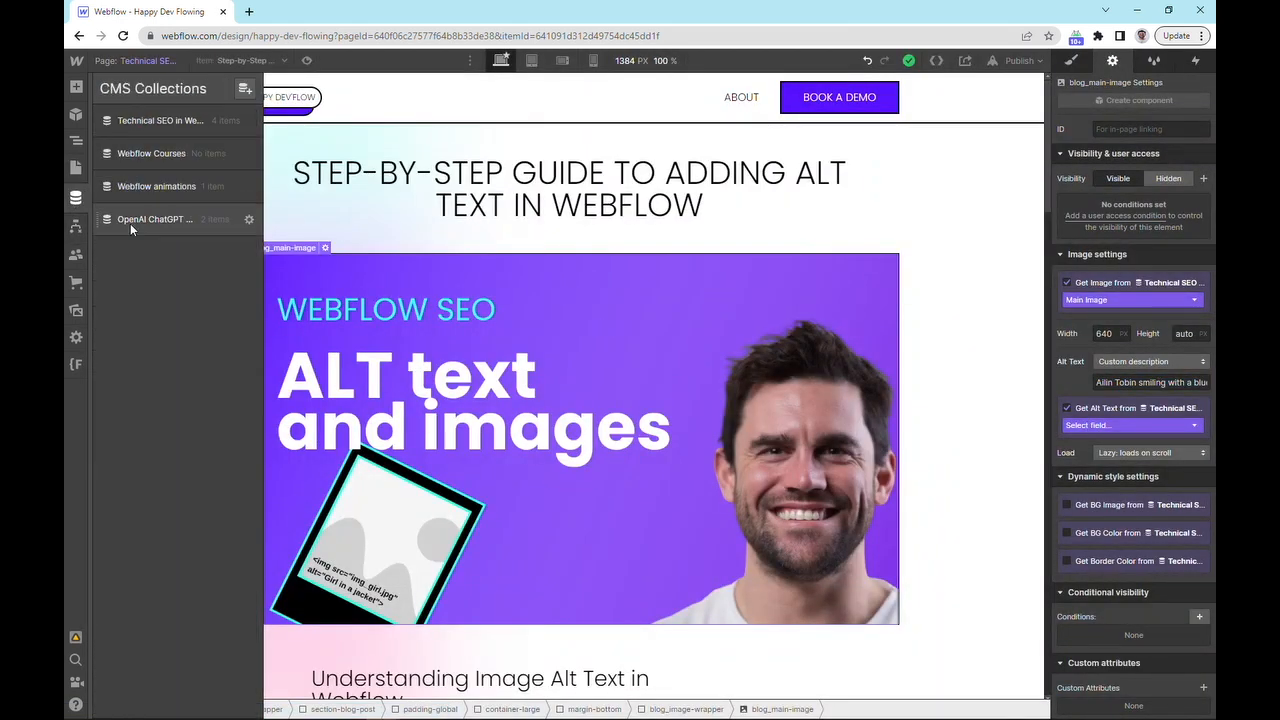
left_click(157, 120)
left_click(334, 146)
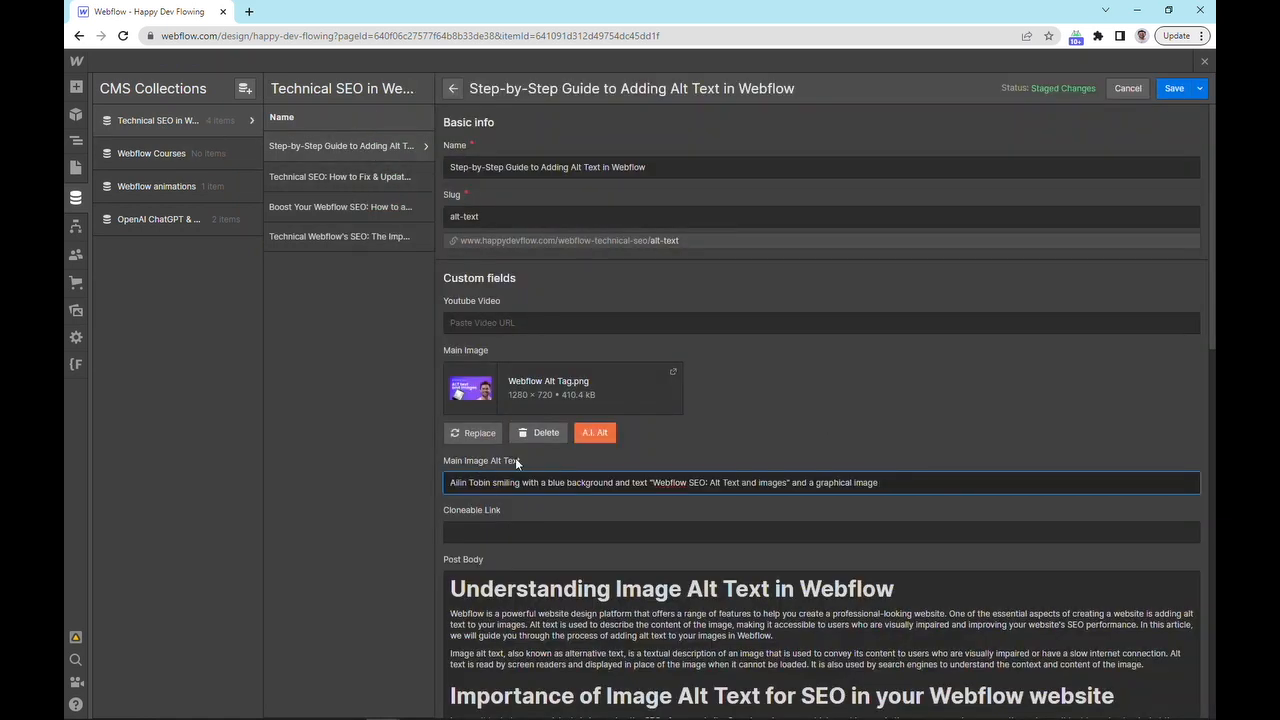
left_click(1174, 89)
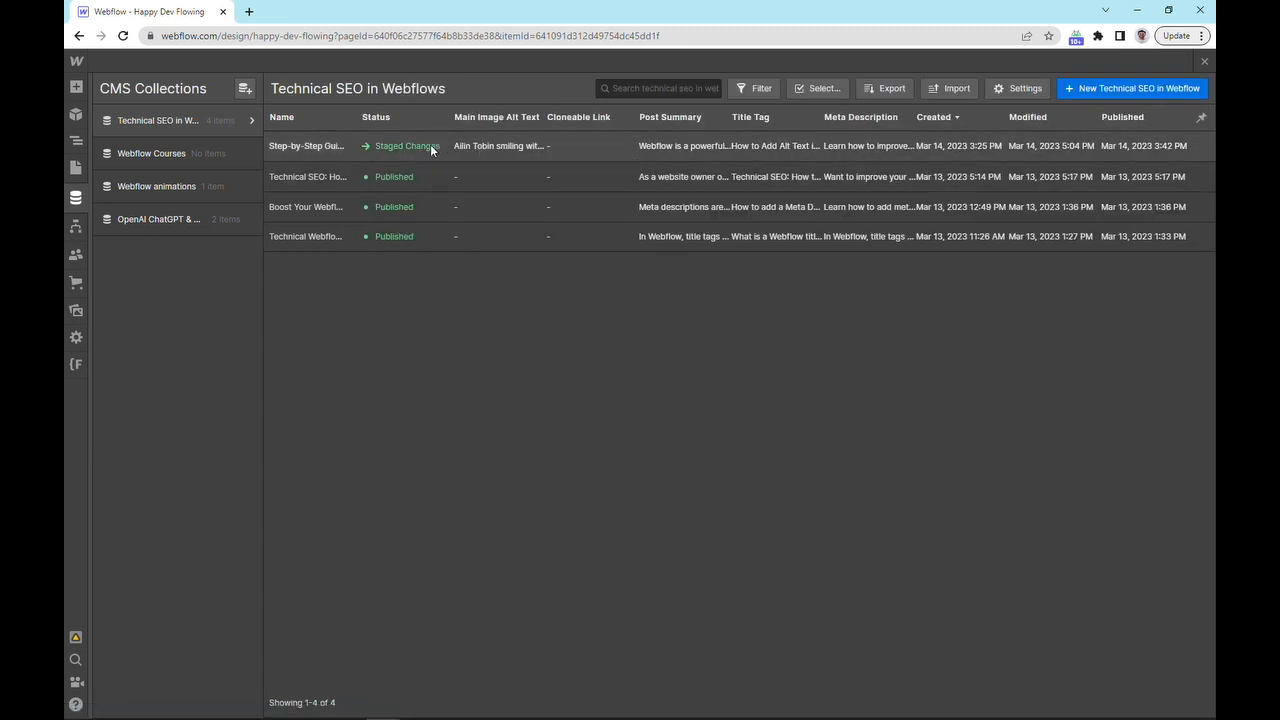
Return to the page template and bind blog_main-image's alt text to the Main Image Alt Text collection field.
left_click(1205, 62)
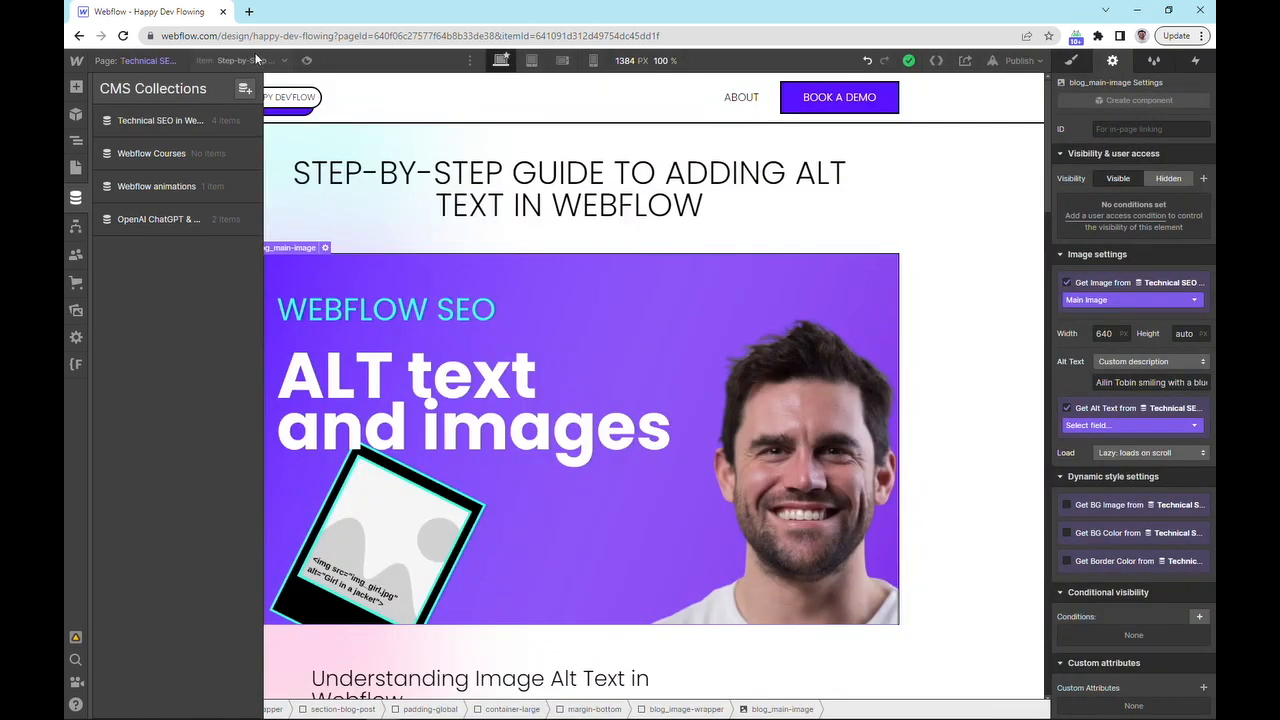
left_click(383, 272)
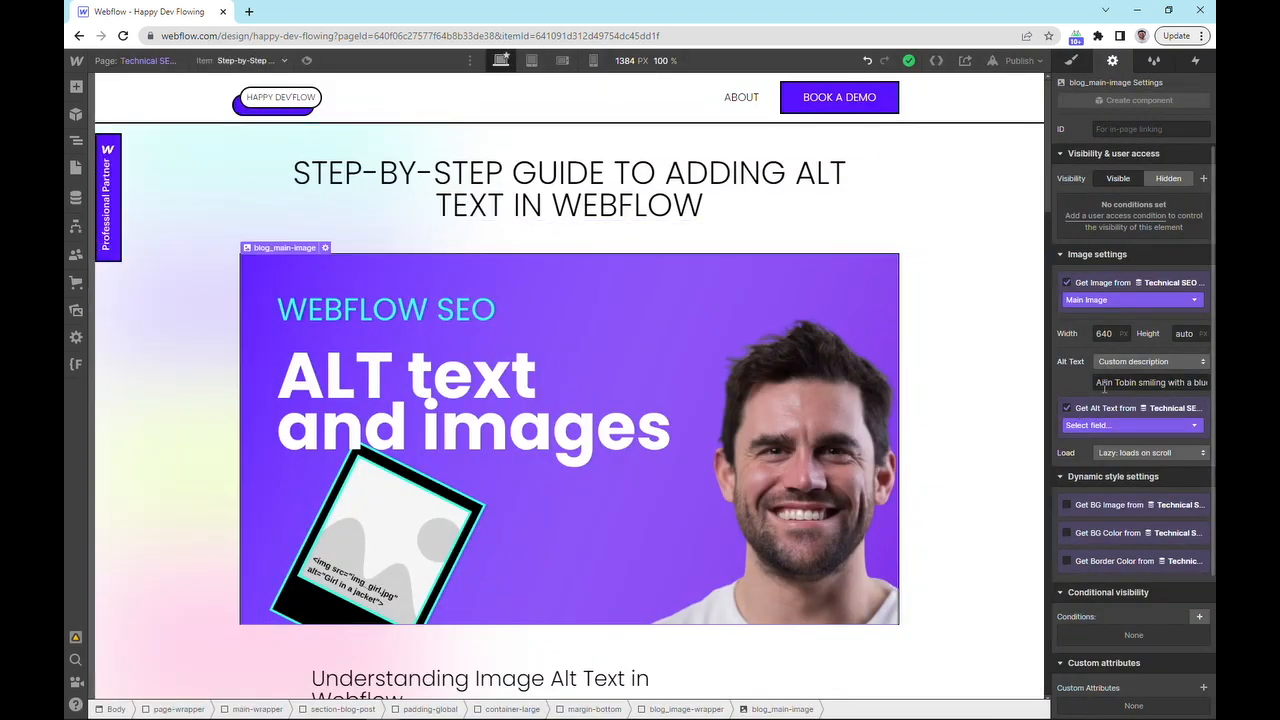
left_click(1092, 427)
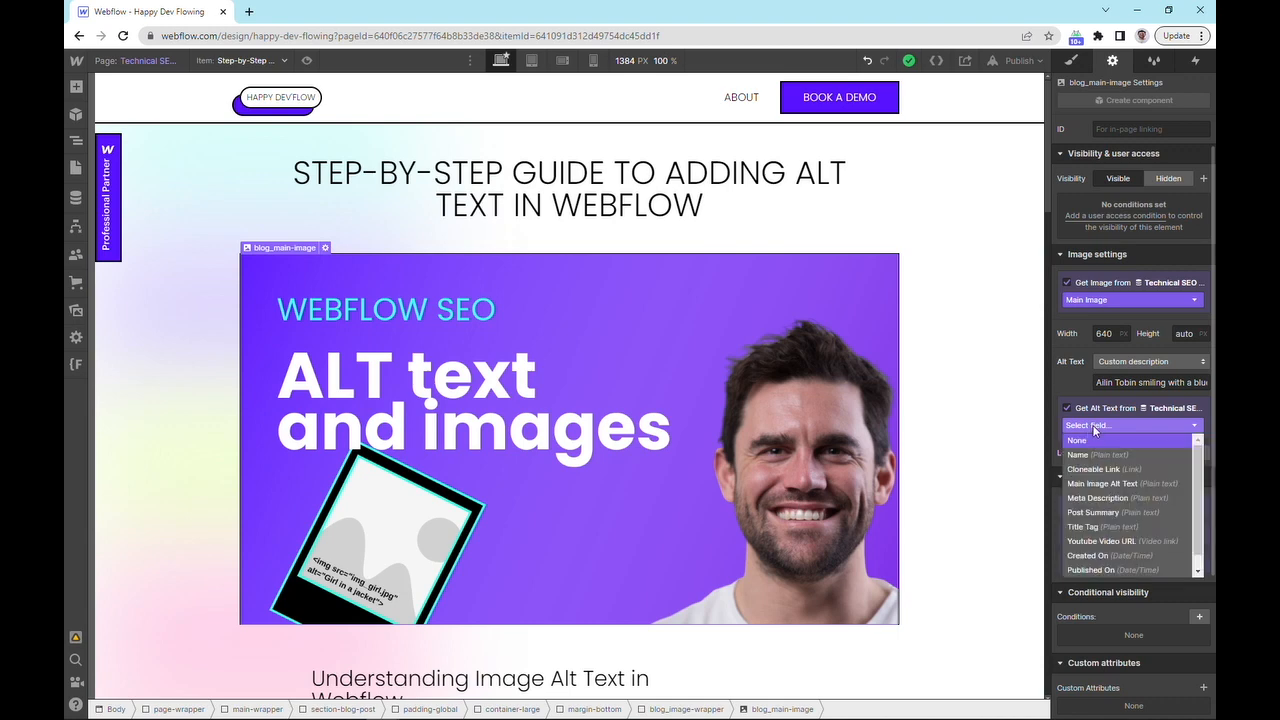
left_click(1102, 484)
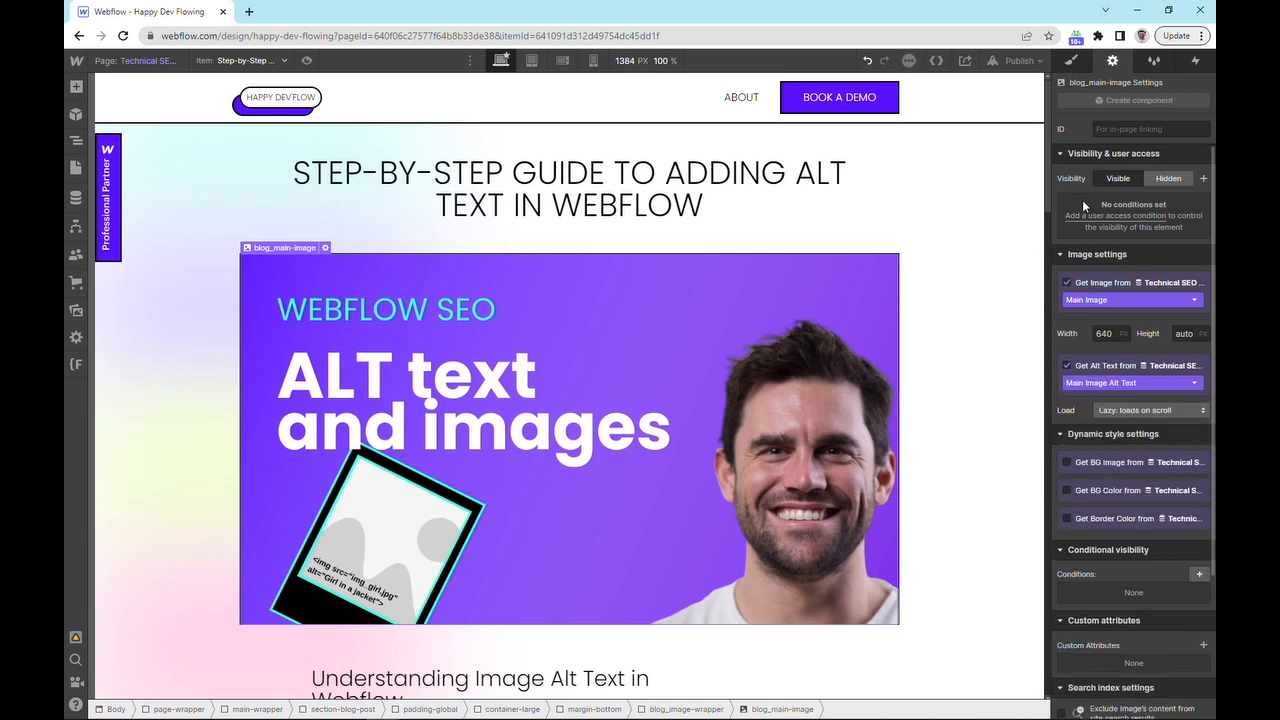
Publish the site and open the live page of the "Technical SEO: How to Fix & Update Your Webflow URLs" item.
left_click(1022, 61)
left_click(935, 311)
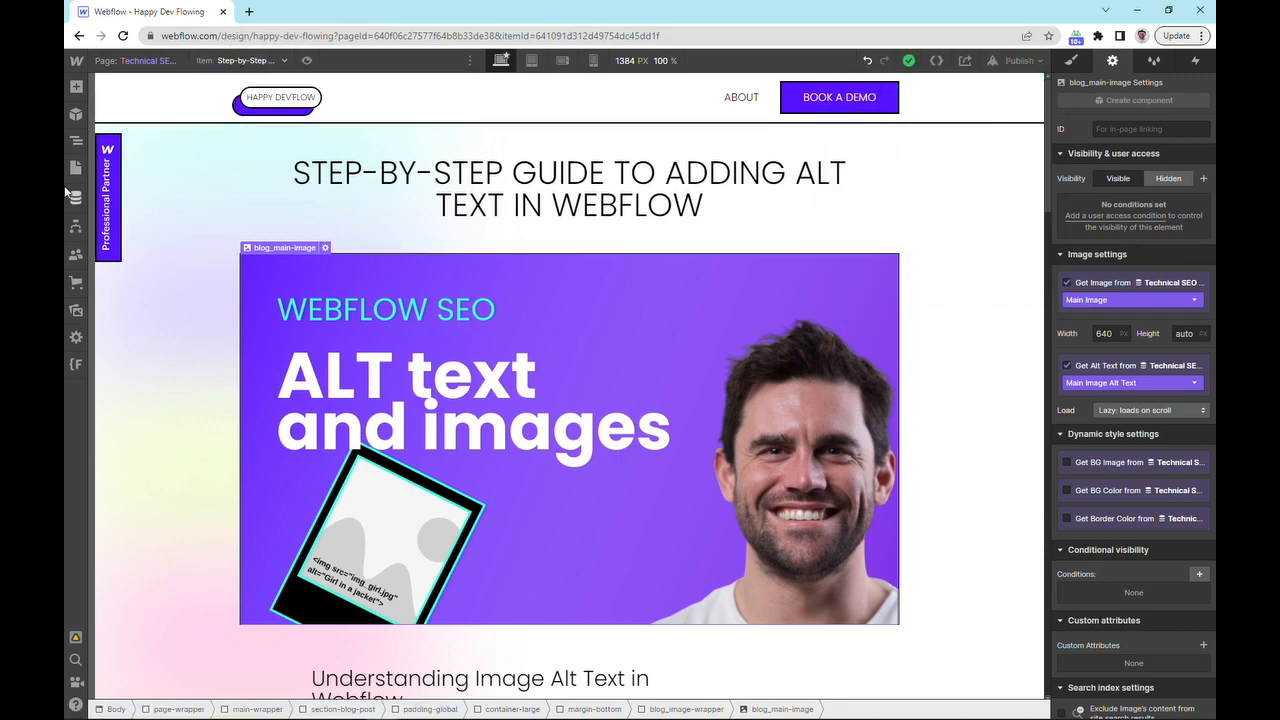
left_click(271, 61)
left_click(261, 111)
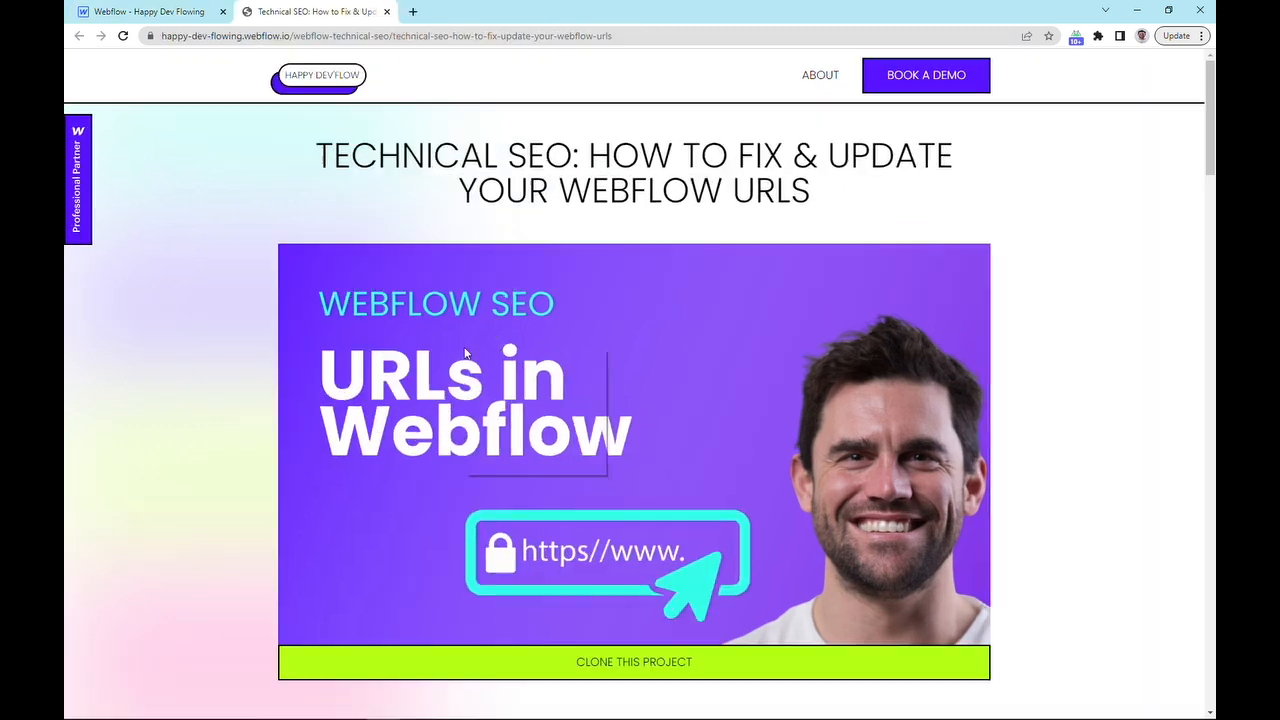
Inspect the main image on the live Technical SEO URLs page and check the alt attribute in its HTML.
right_click(465, 352)
left_click(500, 462)
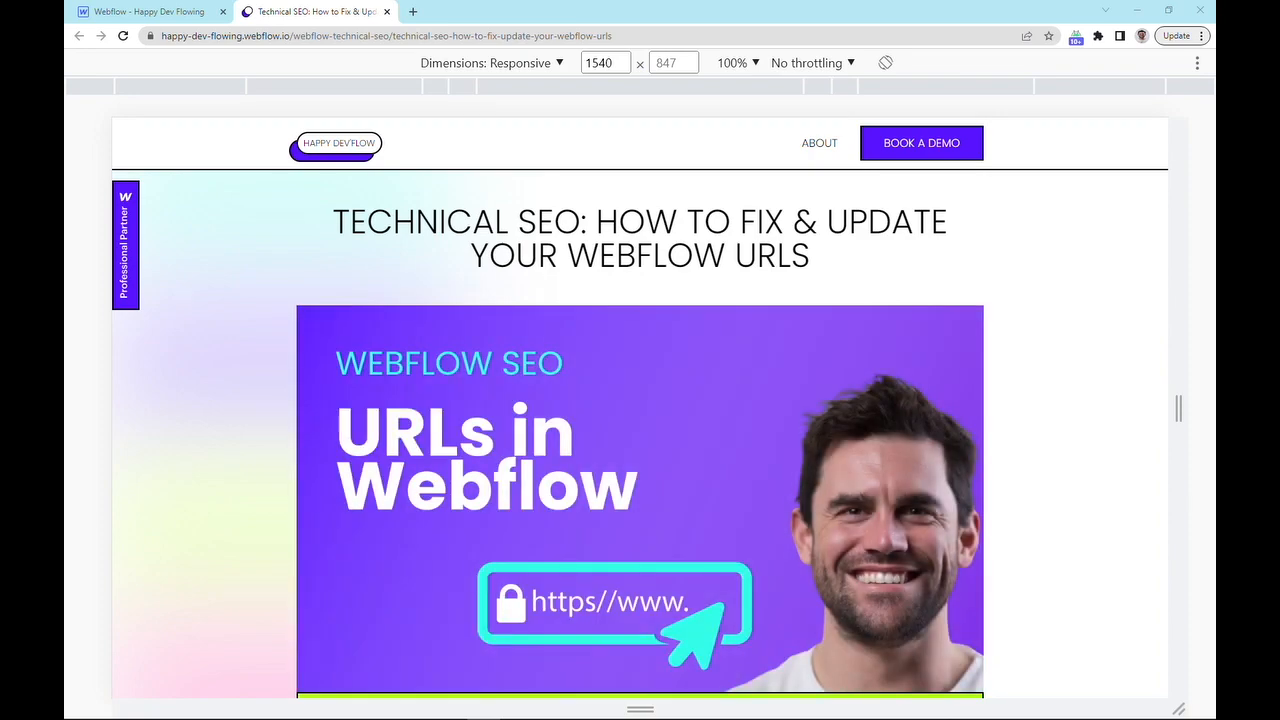
left_click_drag(1214, 98, 710, 89)
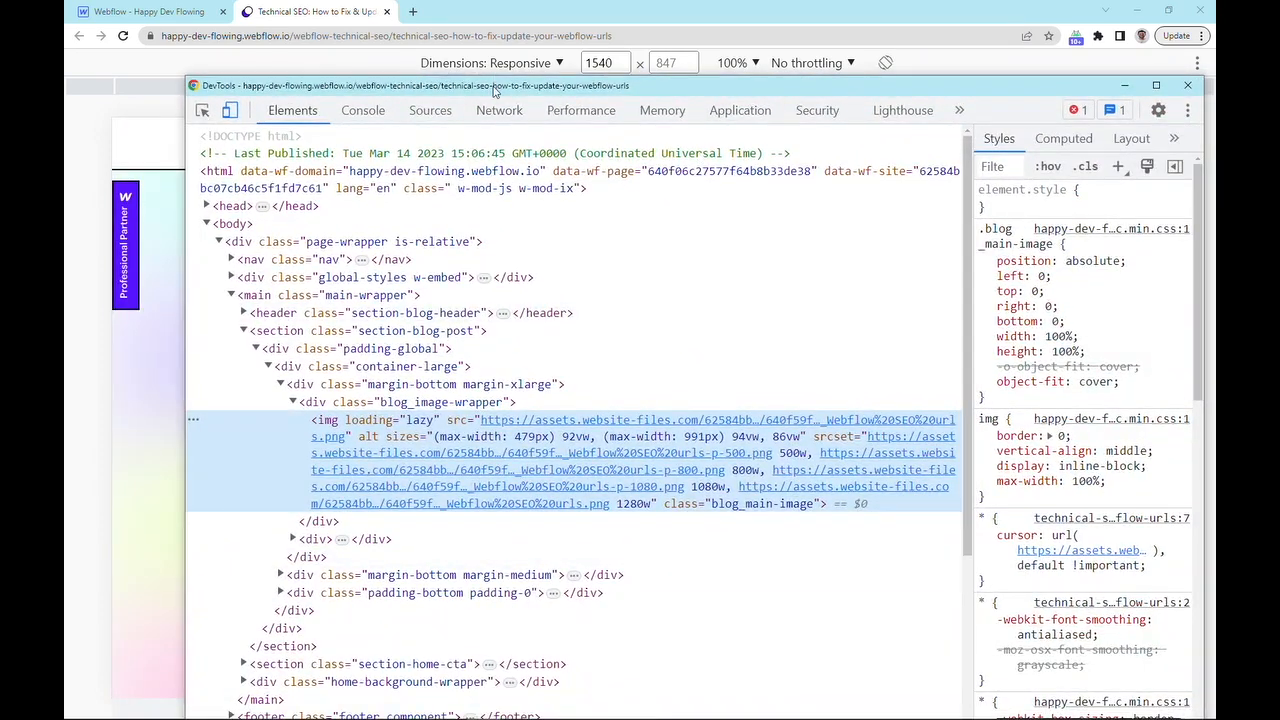
left_click_drag(493, 90, 1279, 92)
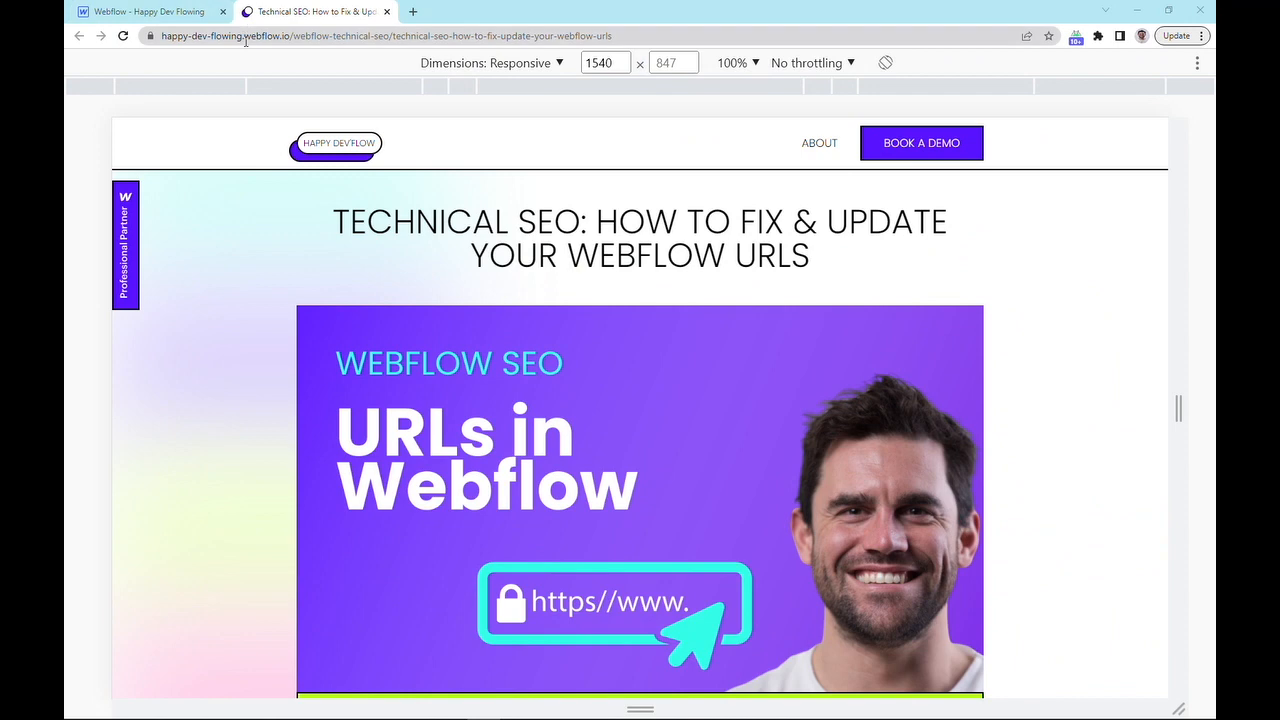
Return to the Webflow Designer, switch the template to the Step-by-Step Guide item and open its live page on happydevflow.com.
left_click(157, 11)
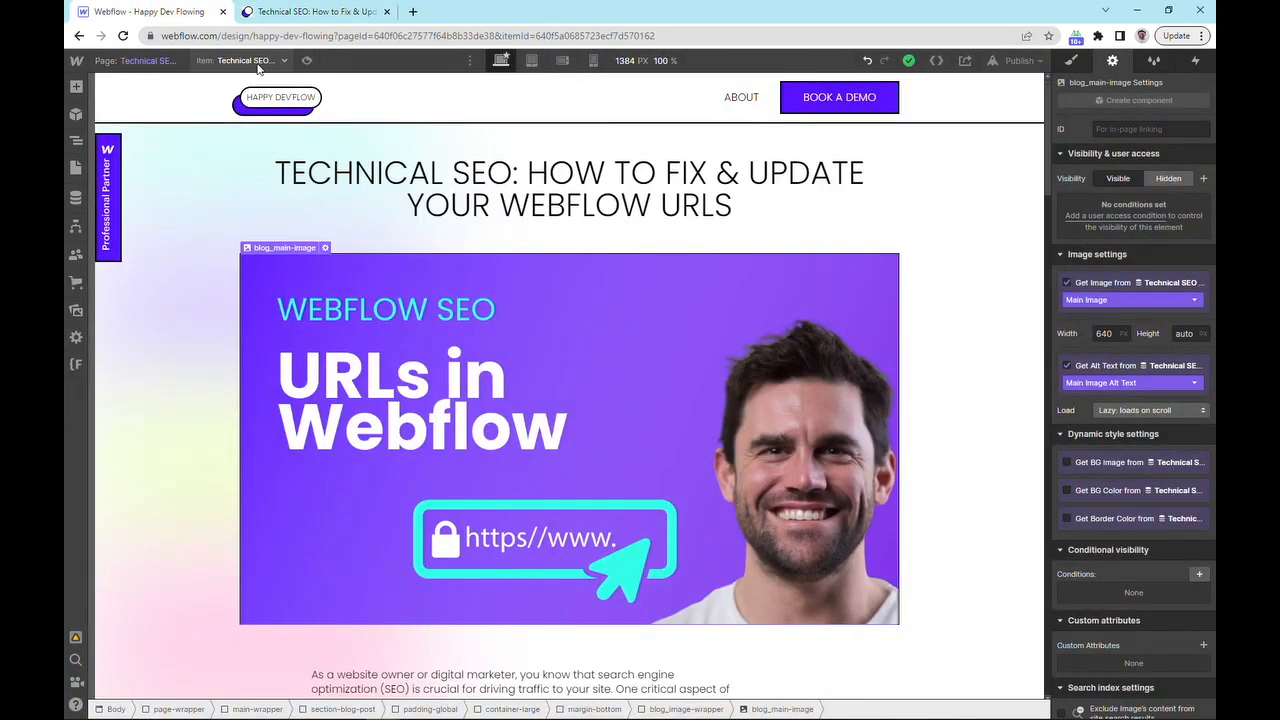
left_click(250, 61)
left_click(290, 94)
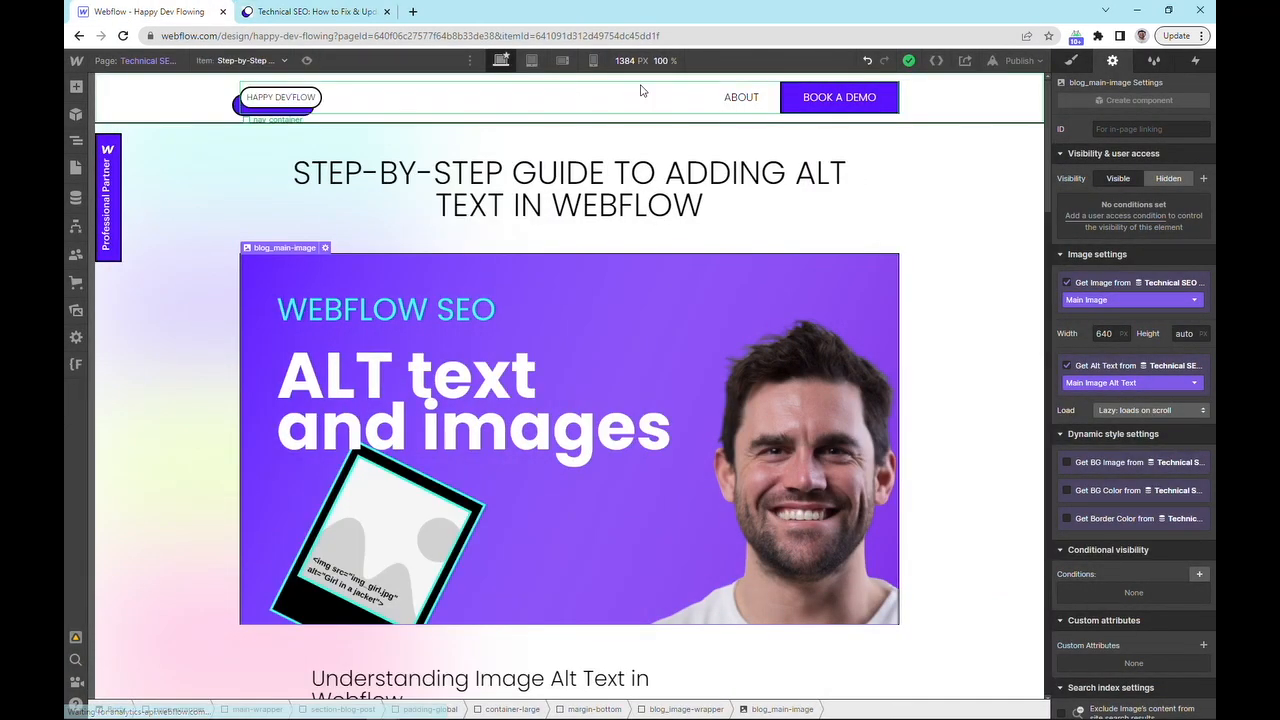
left_click(1024, 62)
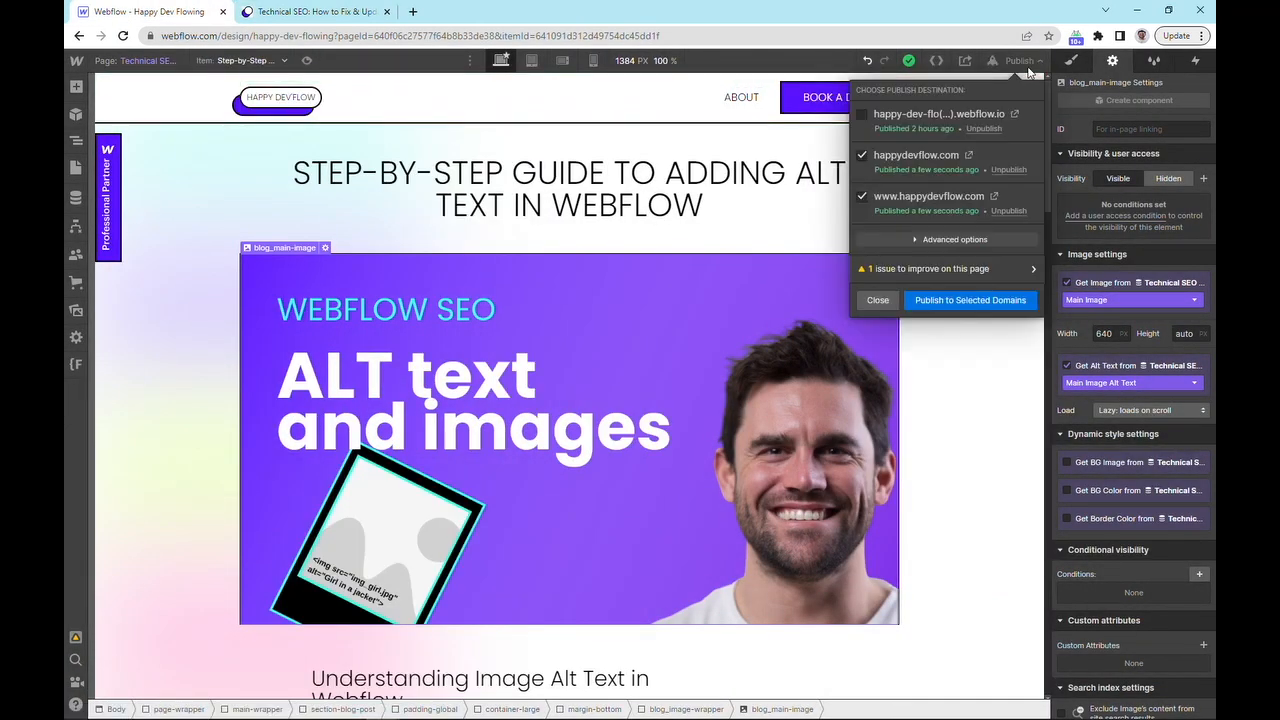
left_click(968, 155)
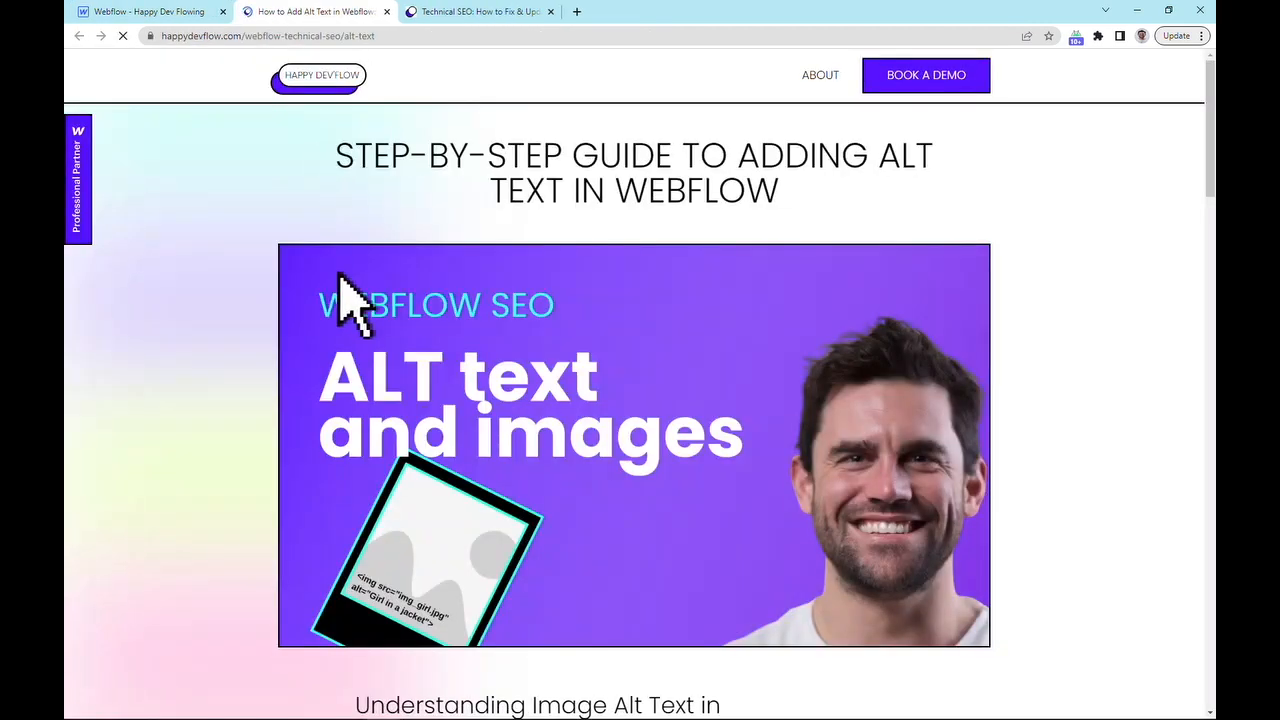
Inspect the main image on the live Step-by-Step Guide page to check its alt attribute.
right_click(340, 280)
left_click(362, 390)
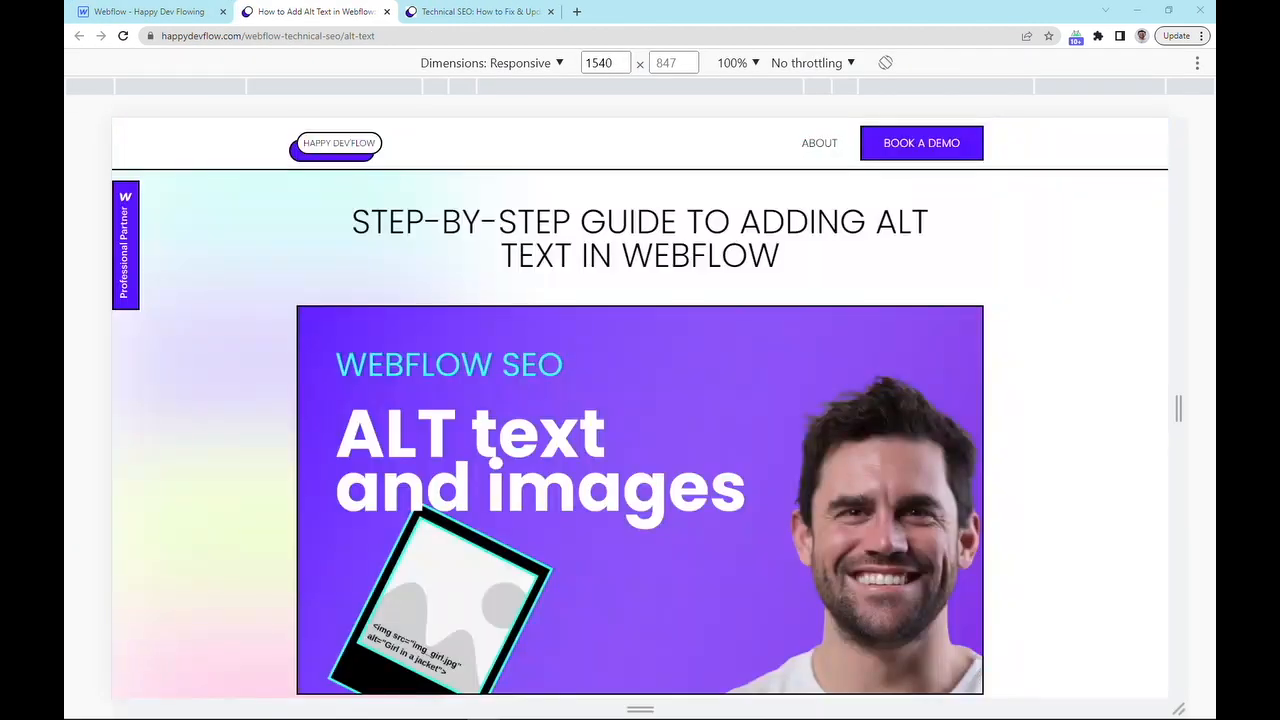